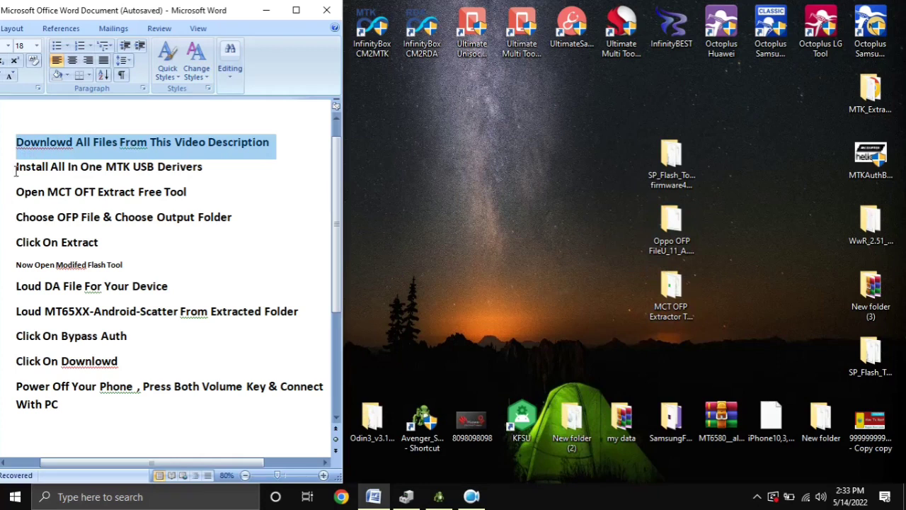
Launch mct_ofp_extractor from the desktop folder MCT OFP Extractor Tool V1.00.210225 and close the folder window
click(11, 170)
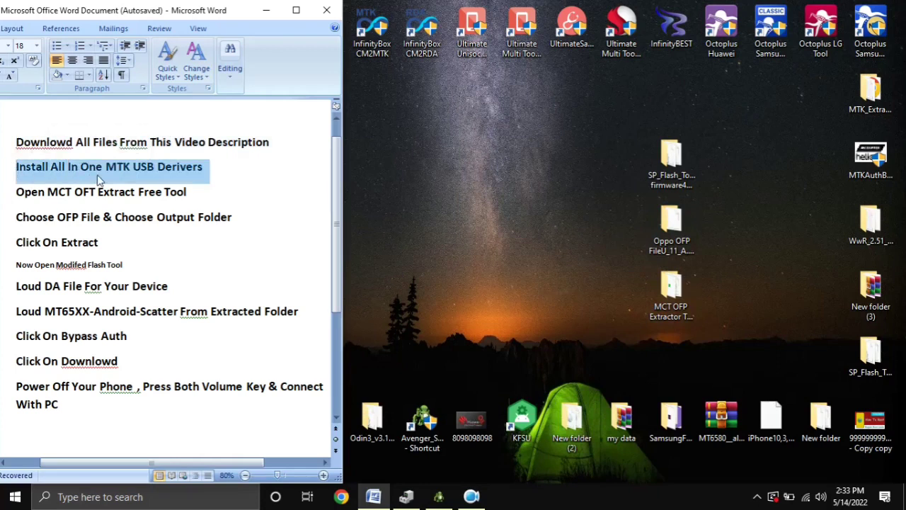
click(10, 196)
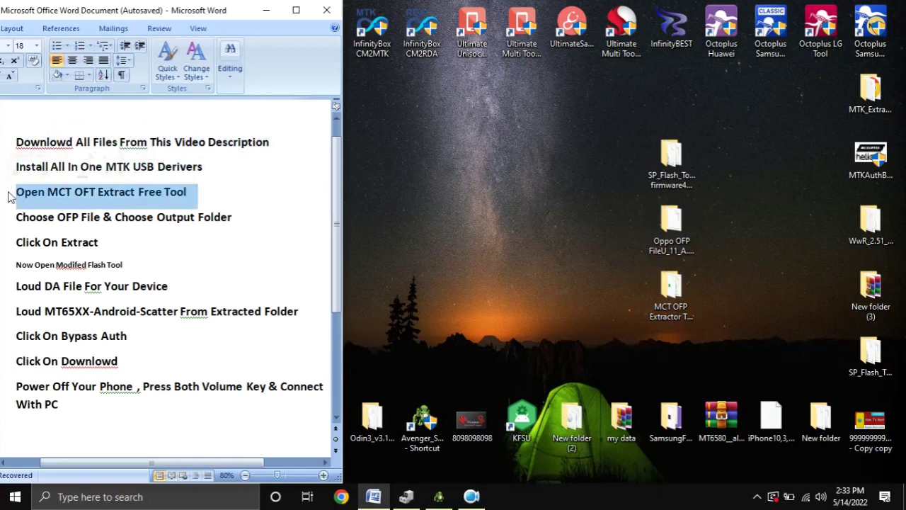
click(668, 225)
click(665, 293)
double_click(665, 292)
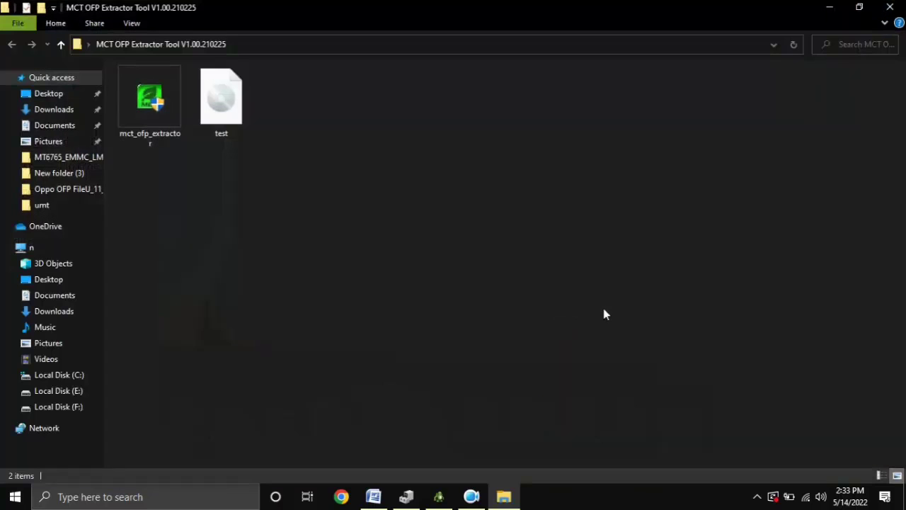
double_click(135, 131)
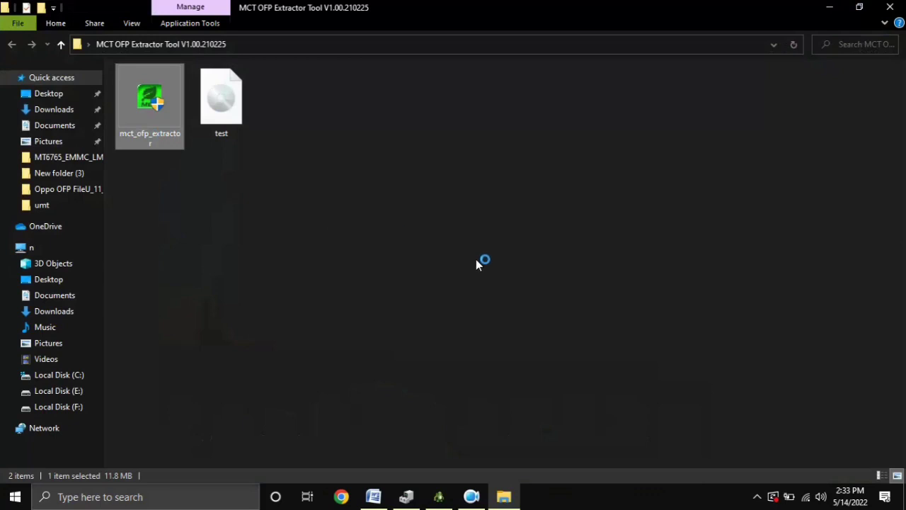
click(890, 6)
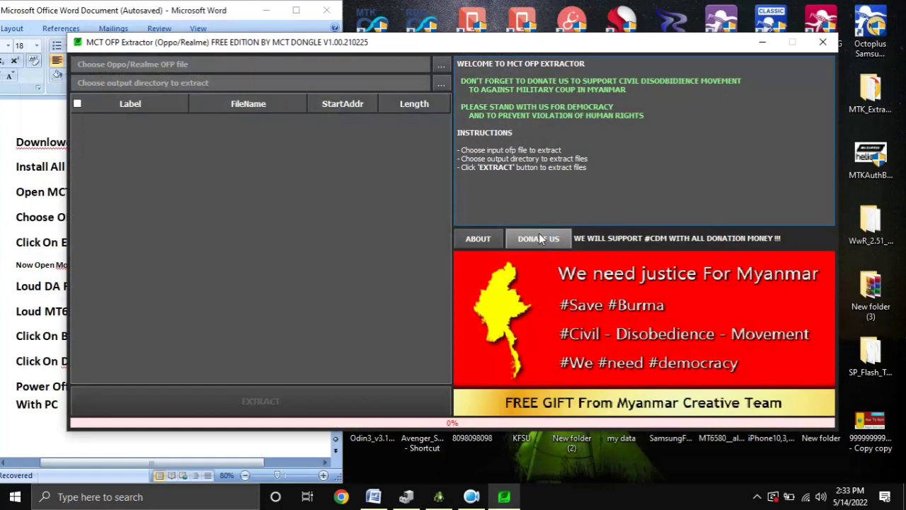
Load Stock_Firmware_11_A.11_201114_15e73e4e.ofp from the desktop's Oppo OFP folder as the input firmware file
click(438, 70)
click(177, 86)
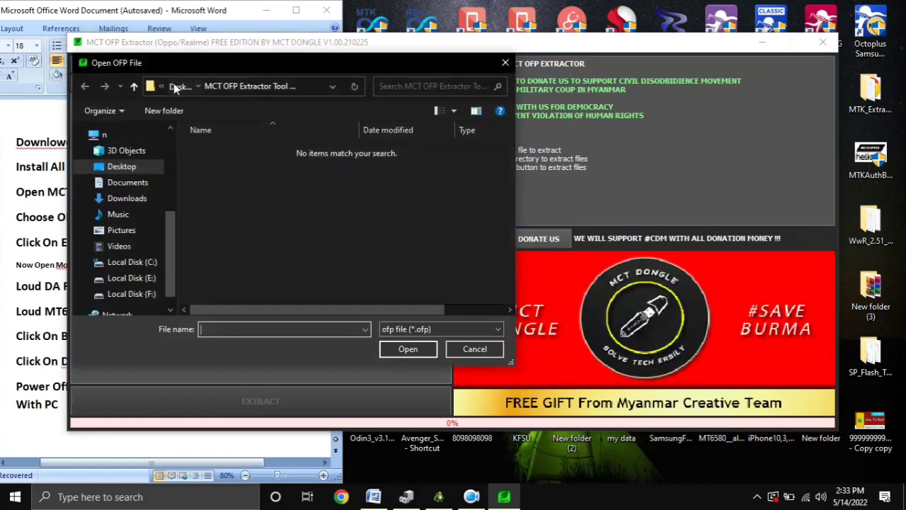
scroll(306, 274, down, 1)
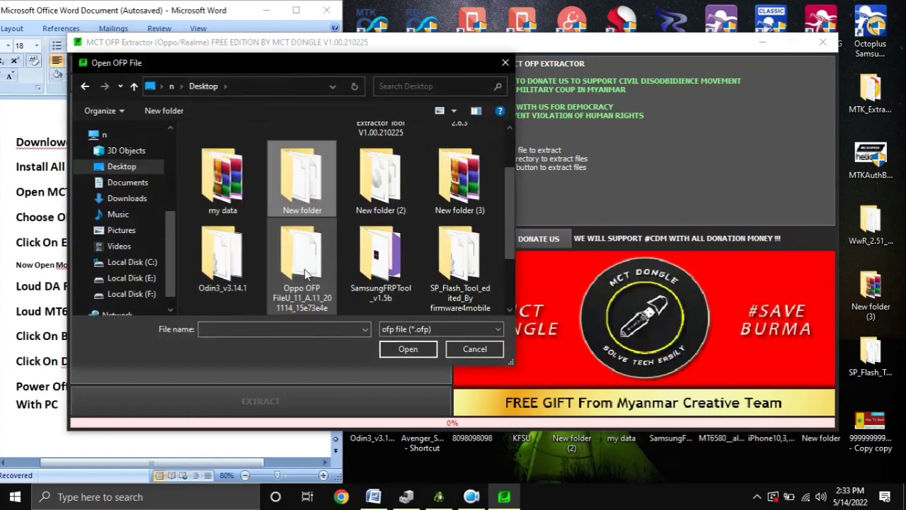
double_click(306, 275)
double_click(304, 177)
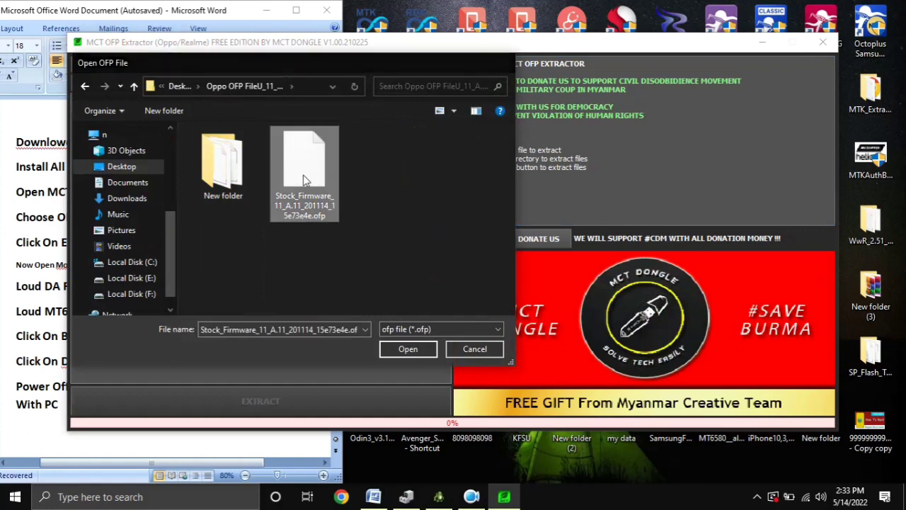
Create a folder named "extract files" inside the desktop's Oppo OFP folder and set it as the output directory
click(441, 84)
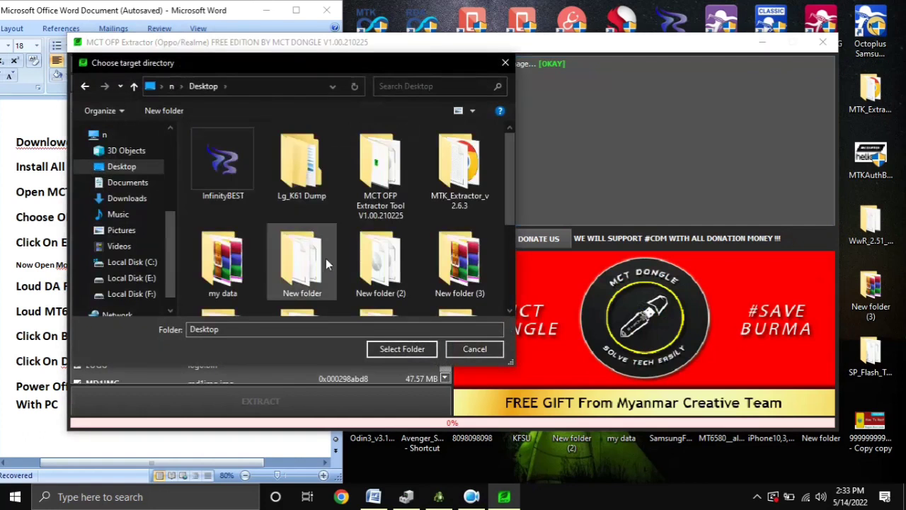
scroll(317, 267, down, 2)
double_click(306, 174)
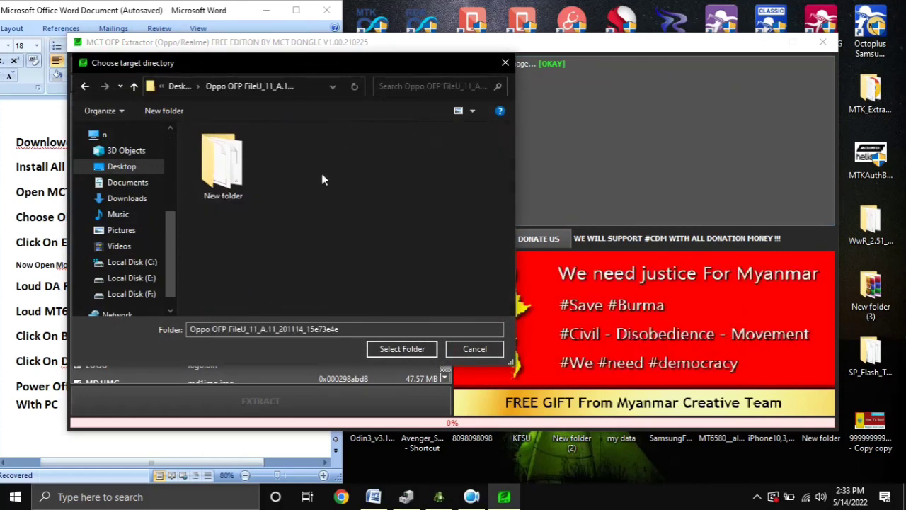
right_click(296, 247)
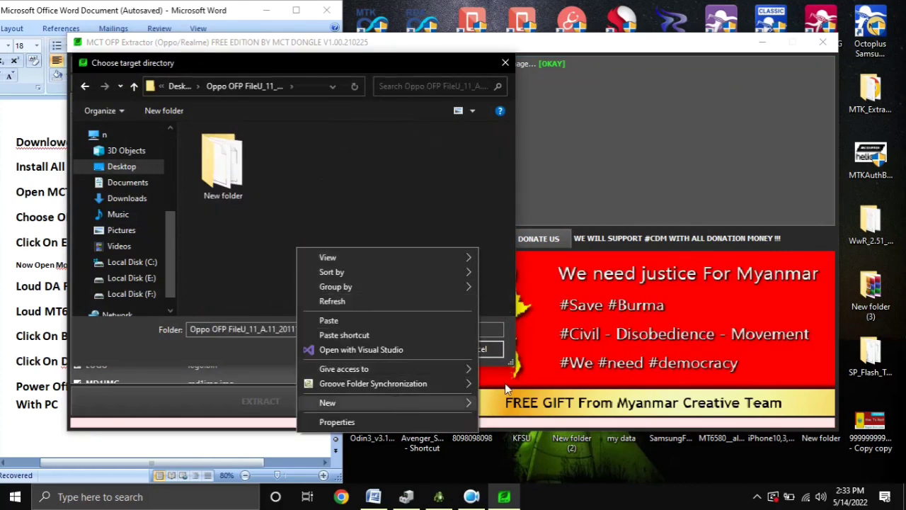
mouse_move(505, 383)
click(508, 239)
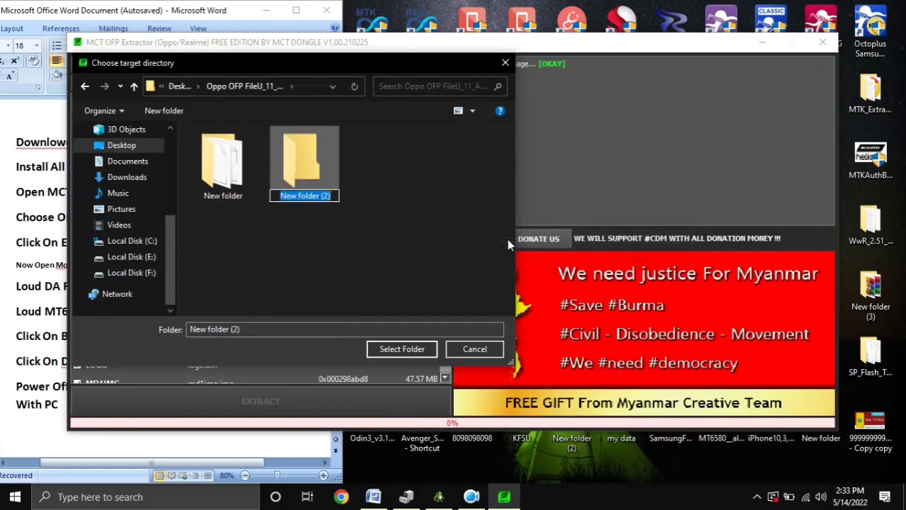
text(extract files)
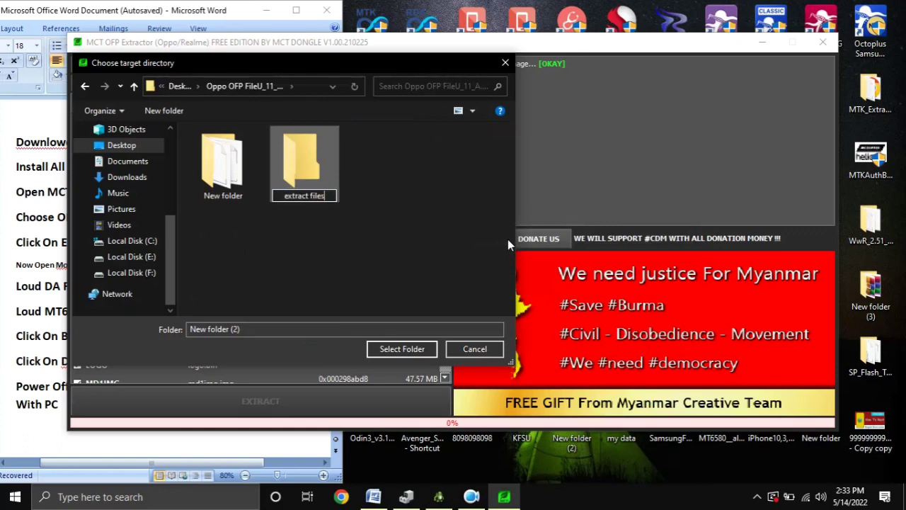
click(414, 351)
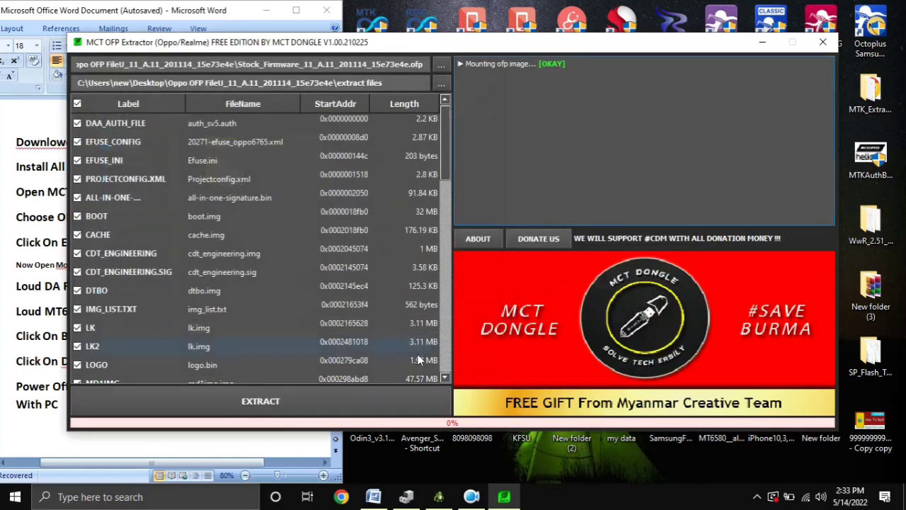
Extract the firmware partitions to the output folder, leaving out USERDATA and USERDATA.SIG
scroll(422, 308, down, 10)
scroll(422, 308, down, 5)
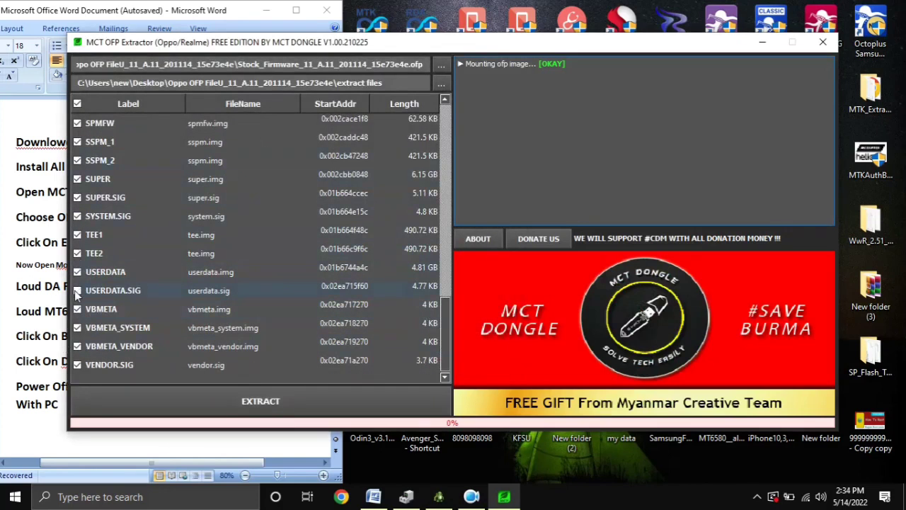
scroll(322, 314, up, 15)
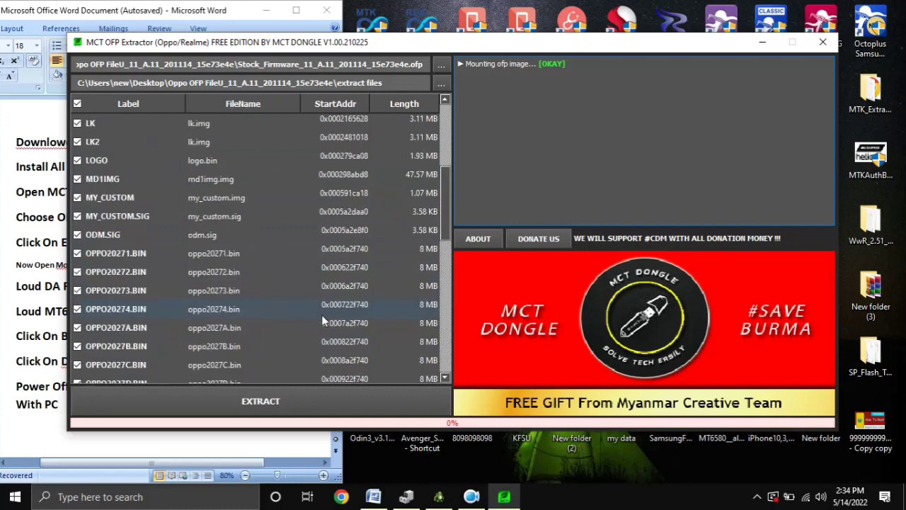
click(279, 400)
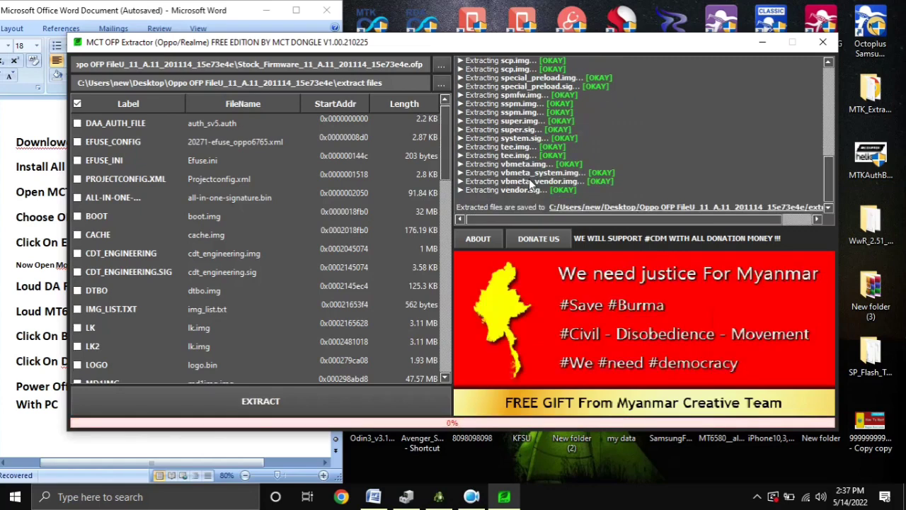
Check the extraction log and the partition list, and close MCT OFP Extractor
click(535, 208)
scroll(263, 233, down, 10)
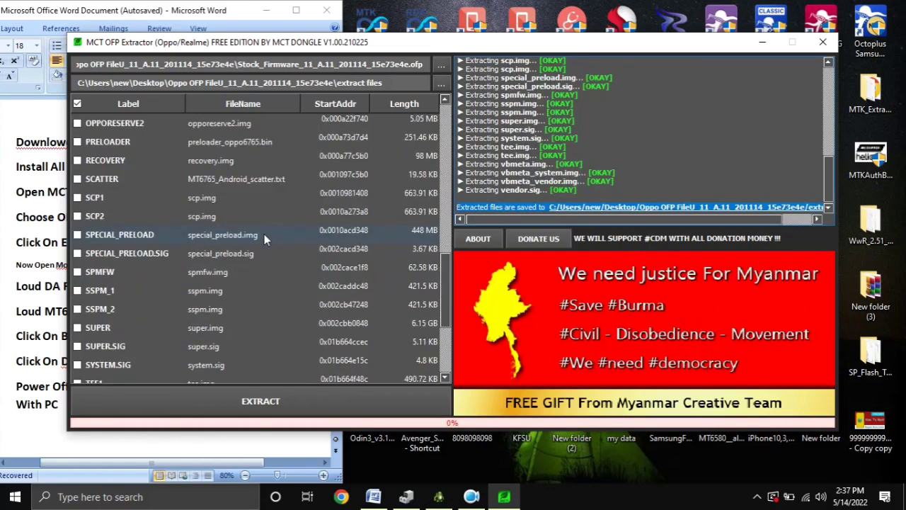
click(823, 41)
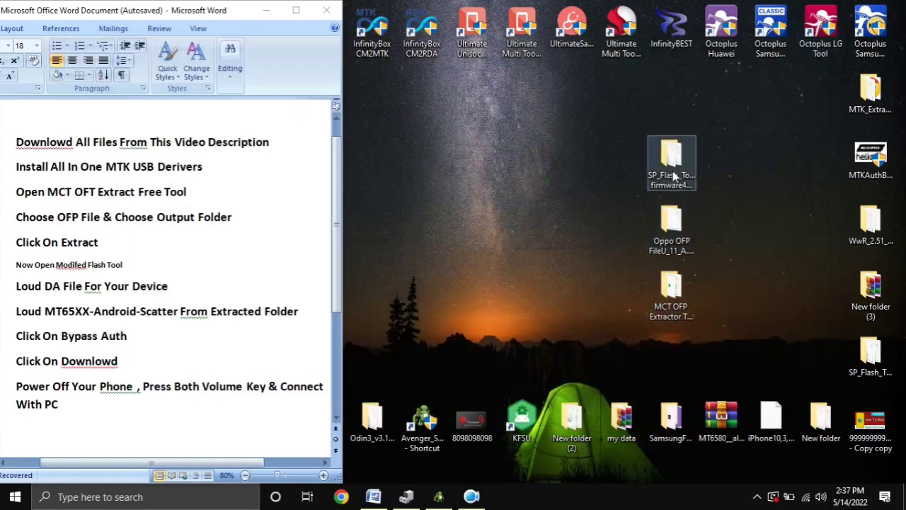
Examine the extracted firmware files in the "extract files" folder inside the Oppo OFP folder, and close the window
double_click(671, 225)
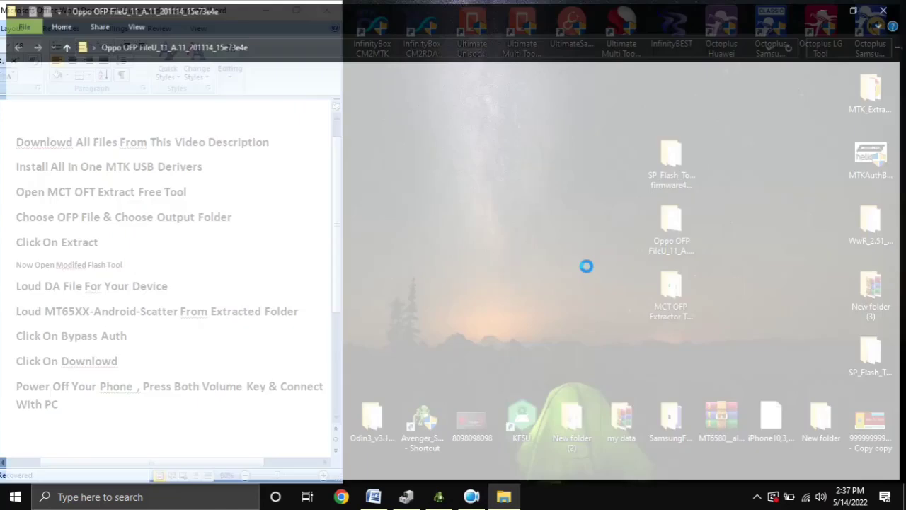
double_click(178, 89)
drag(546, 107, 609, 471)
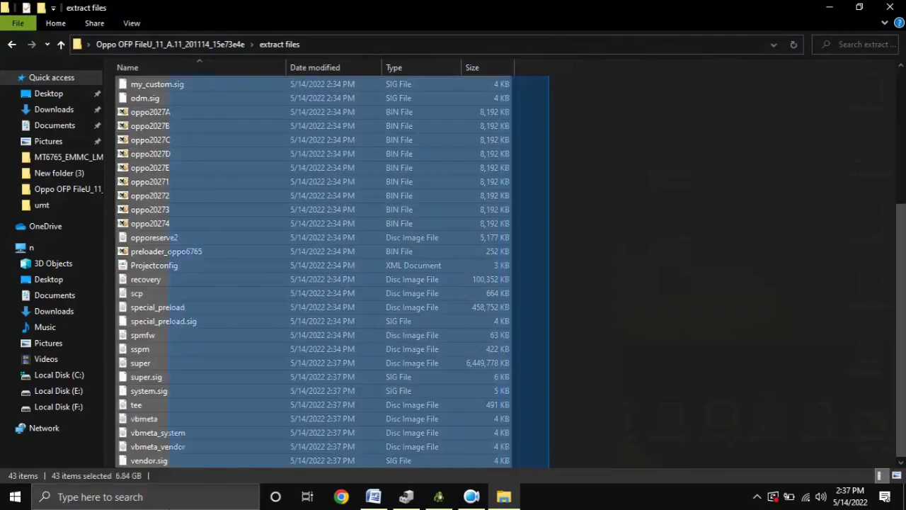
scroll(288, 385, up, 5)
click(276, 268)
scroll(368, 323, down, 5)
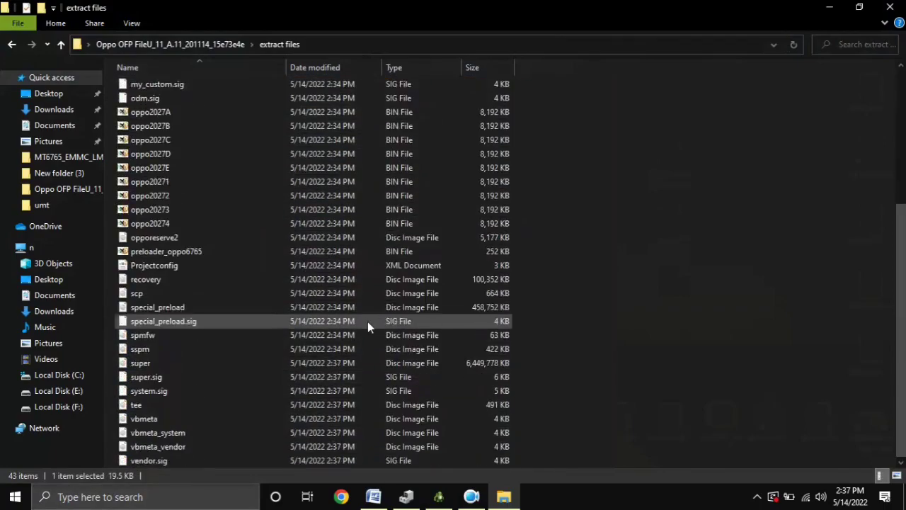
key(alt+F4)
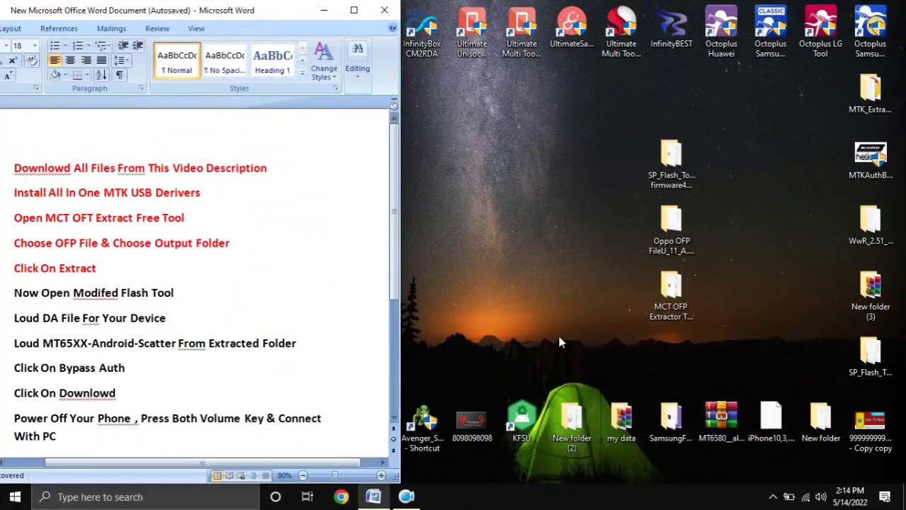
Review the completed extraction steps and the remaining flashing steps in the Word instructions
scroll(233, 314, down, 1)
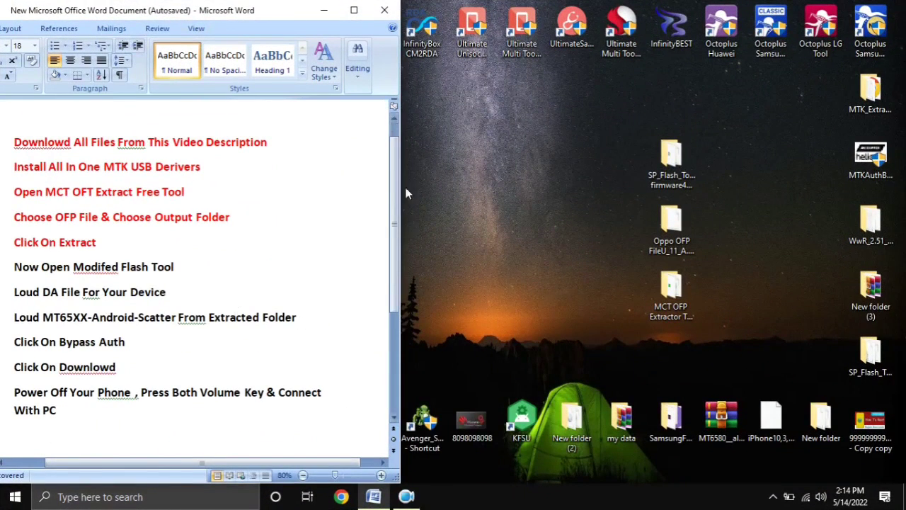
scroll(397, 191, down, 1)
drag(75, 219, 9, 172)
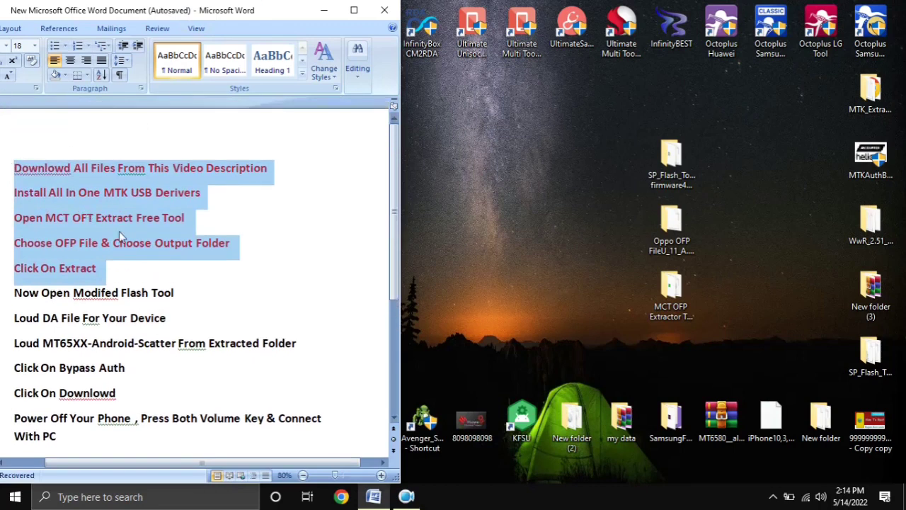
scroll(389, 256, down, 2)
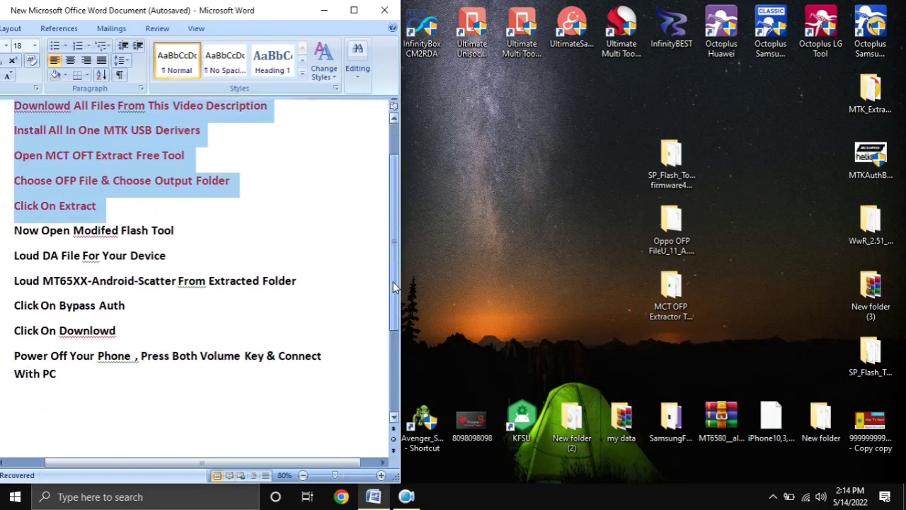
click(141, 323)
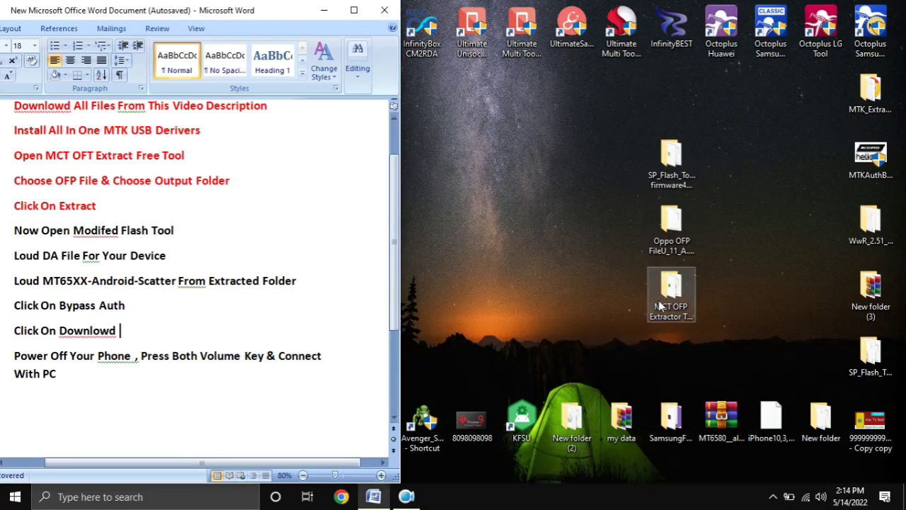
Examine the firmware files in the Extract Rom folder inside the desktop's Oppo OFP folder, including the super disc image
click(666, 237)
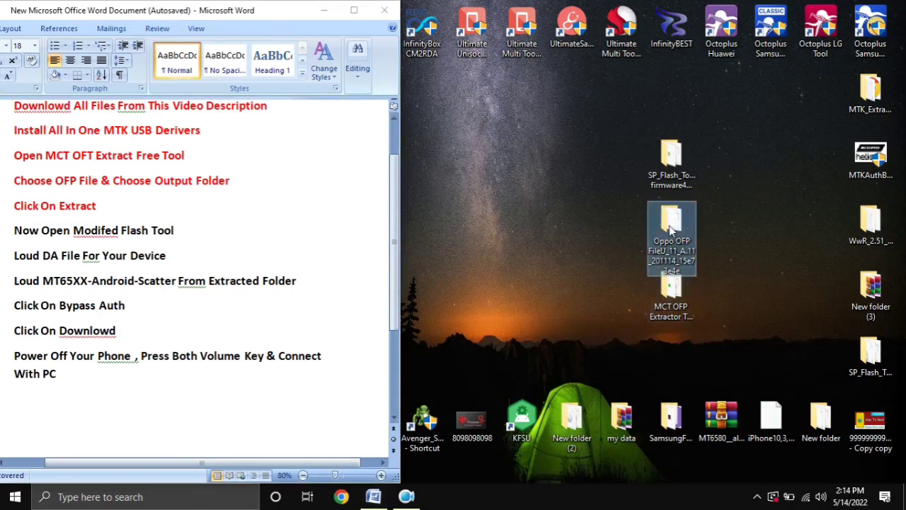
double_click(672, 241)
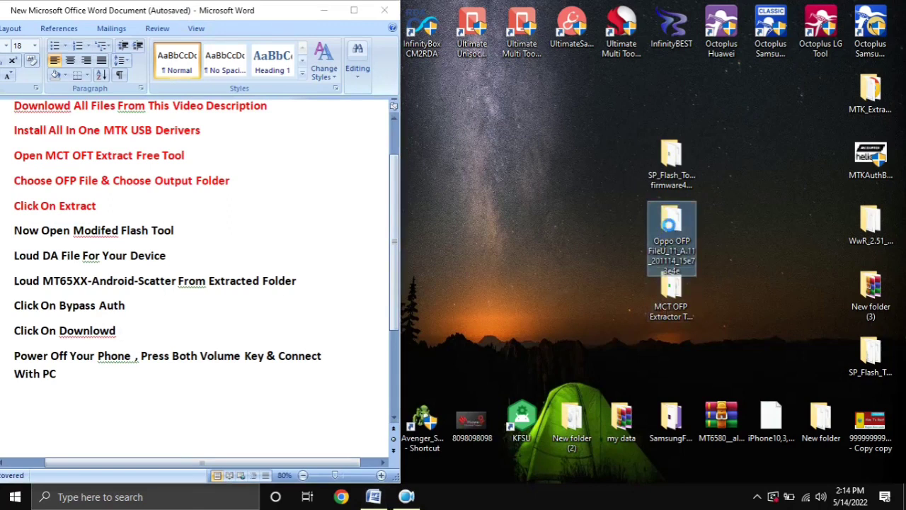
click(546, 249)
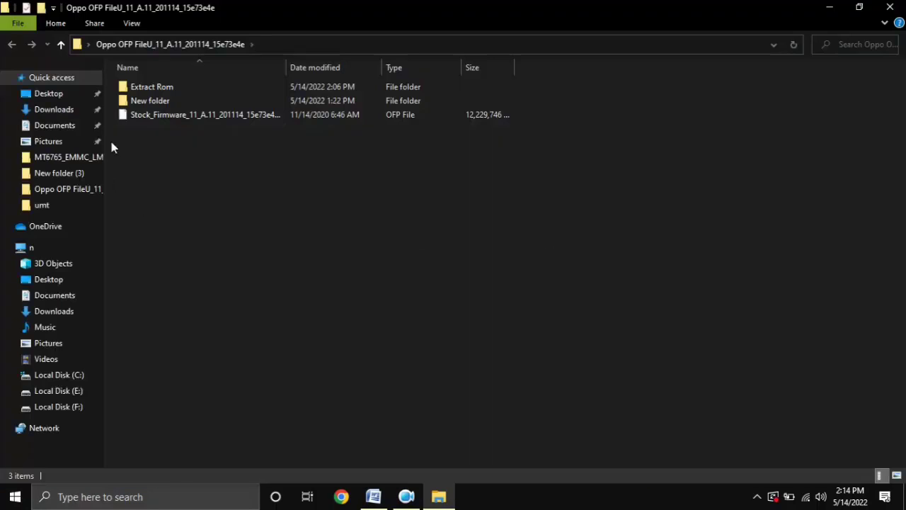
click(212, 115)
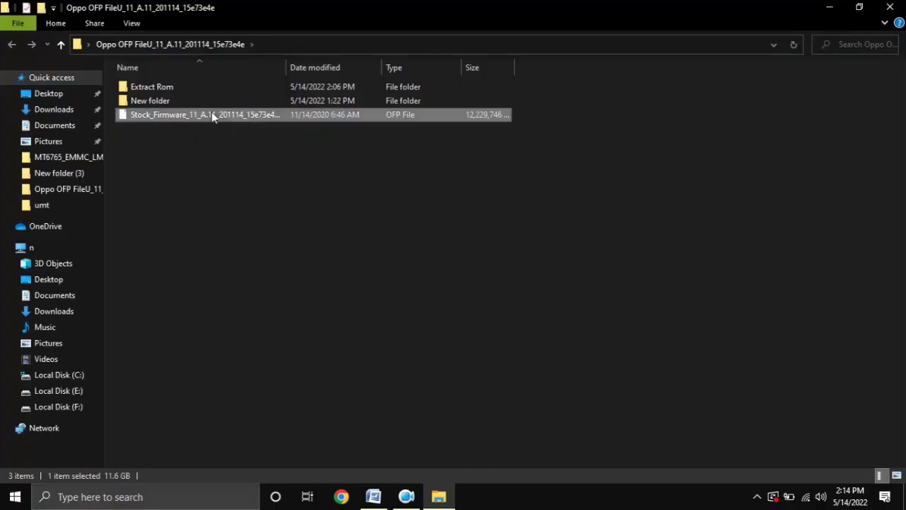
double_click(148, 88)
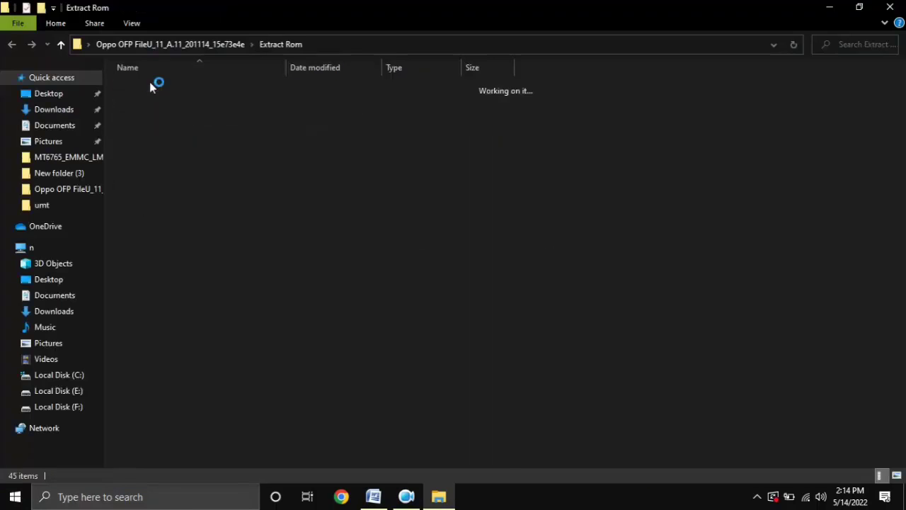
drag(564, 81, 507, 463)
scroll(323, 397, up, 6)
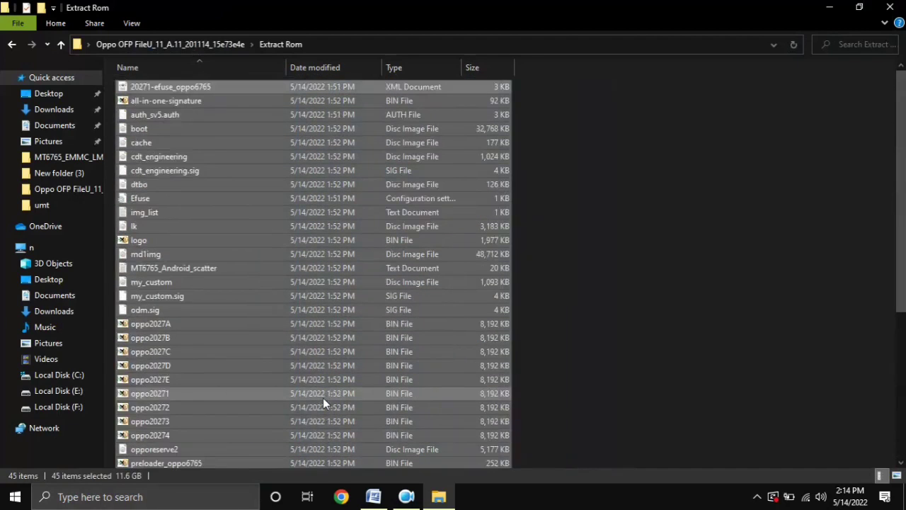
scroll(323, 397, down, 5)
scroll(334, 404, down, 1)
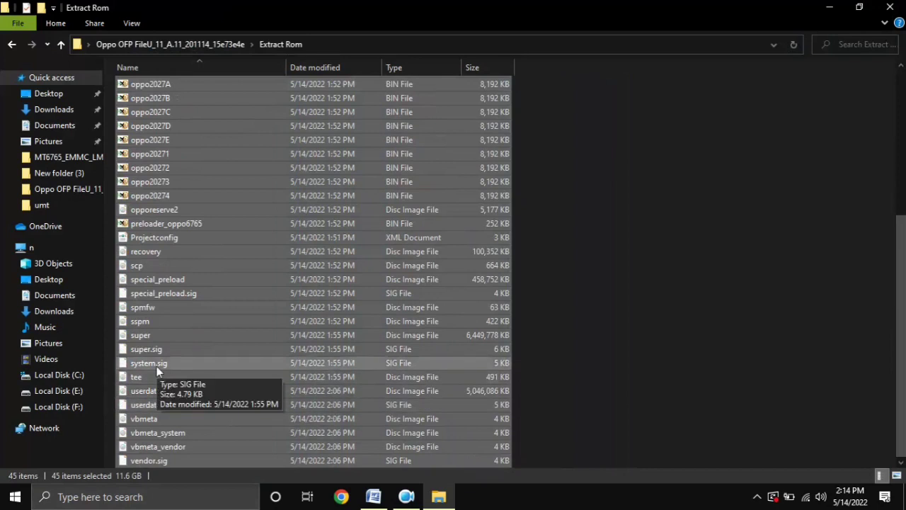
click(162, 337)
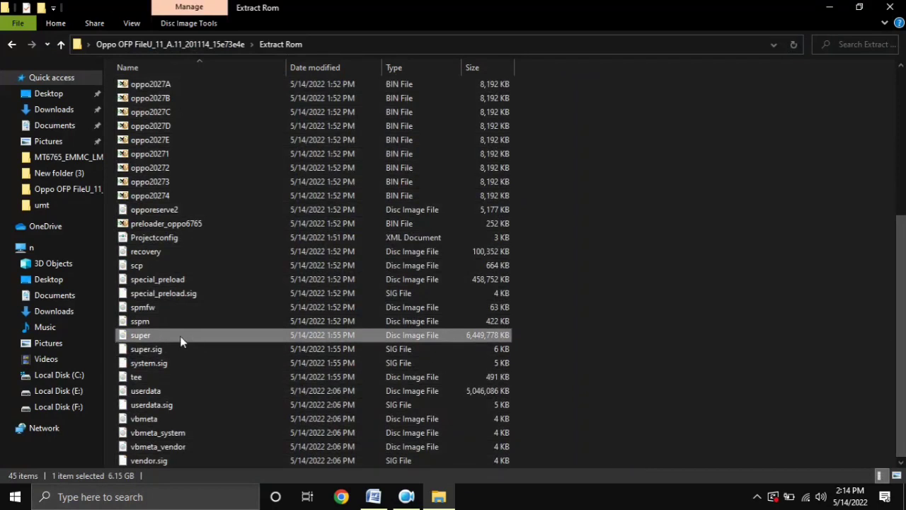
Delete the Stock_Firmware OFP file from the Oppo OFP folder and close the folder window
click(10, 45)
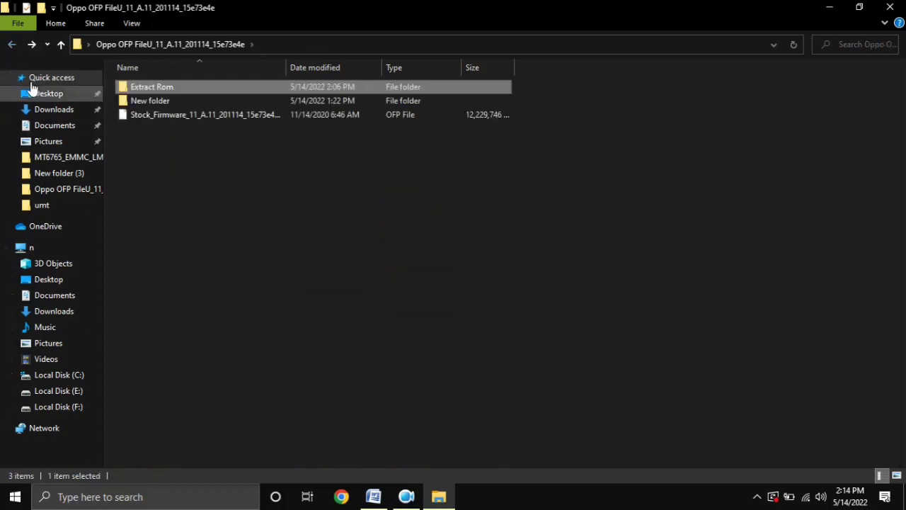
click(164, 118)
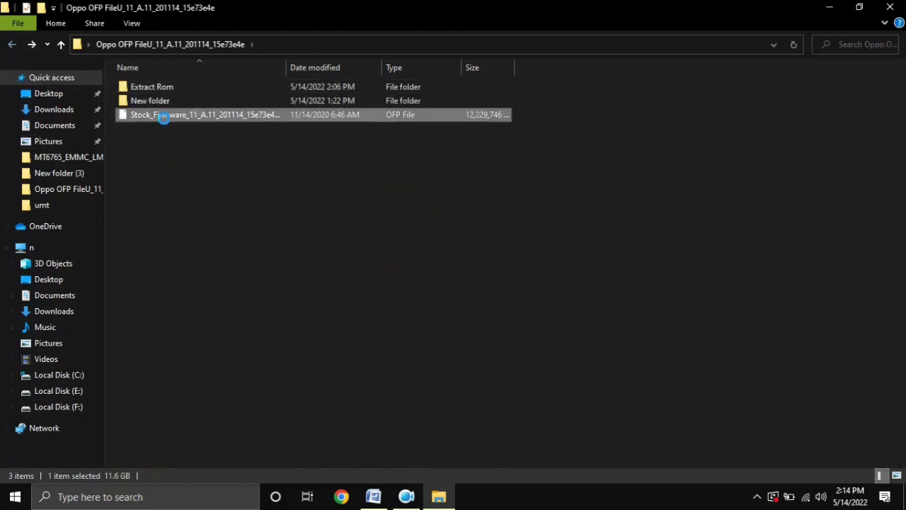
right_click(164, 118)
click(224, 380)
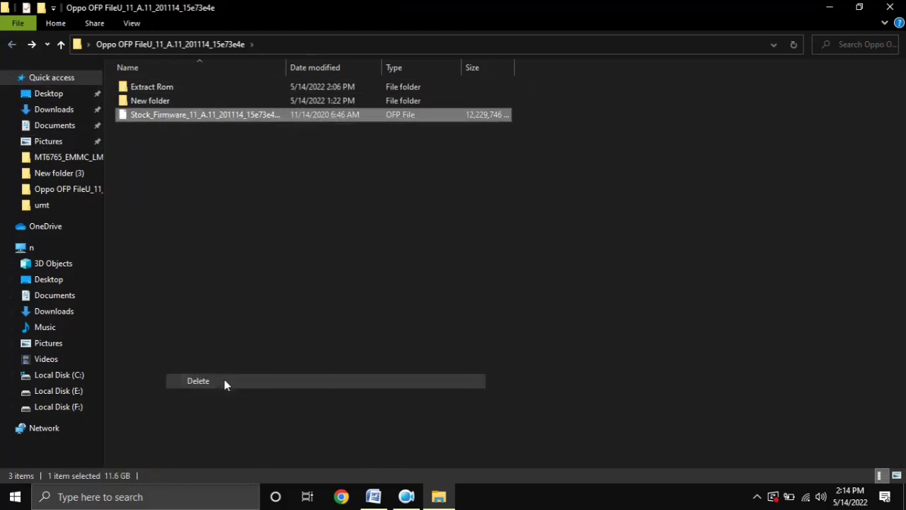
click(890, 7)
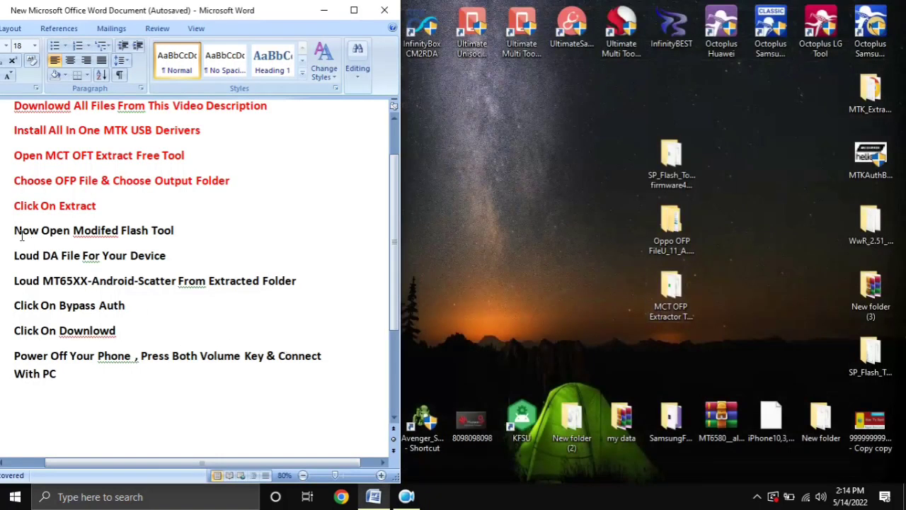
Check the "Now Open Modifed Flash Tool" instruction in Word and open the modified SP Flash Tool from its desktop folder
drag(17, 228, 177, 231)
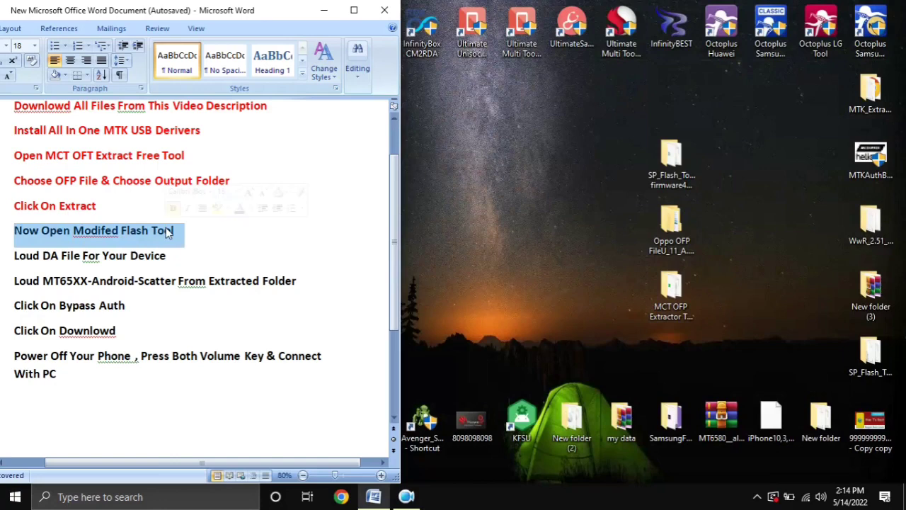
click(543, 283)
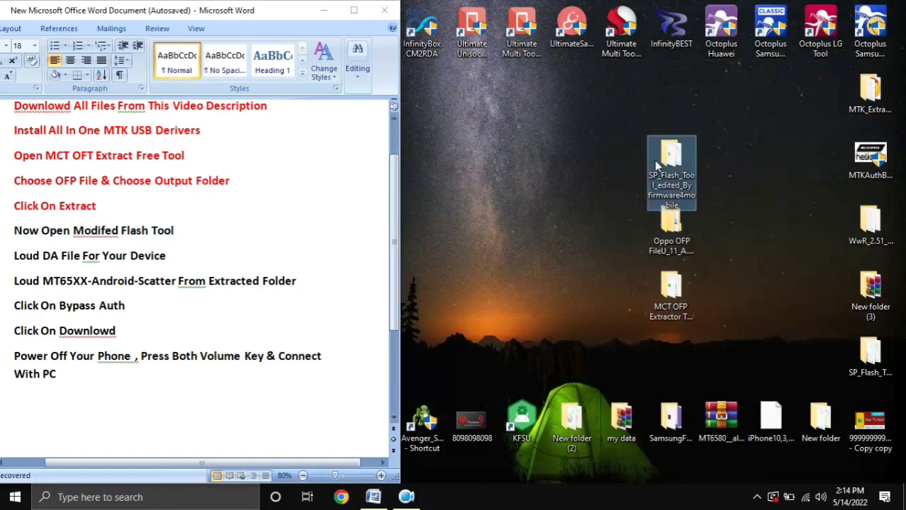
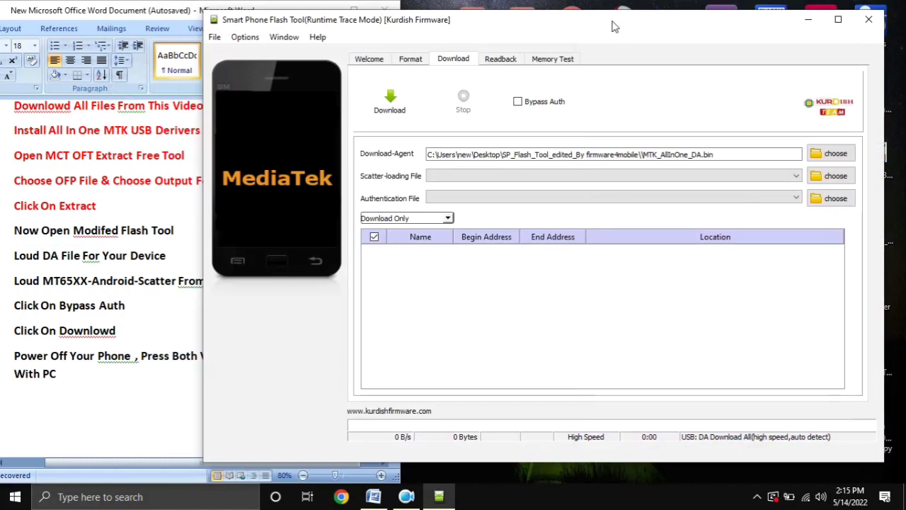
Reduce the font size of the "Now Open Modifed Flash Tool" line in the Word instructions to 12
click(10, 236)
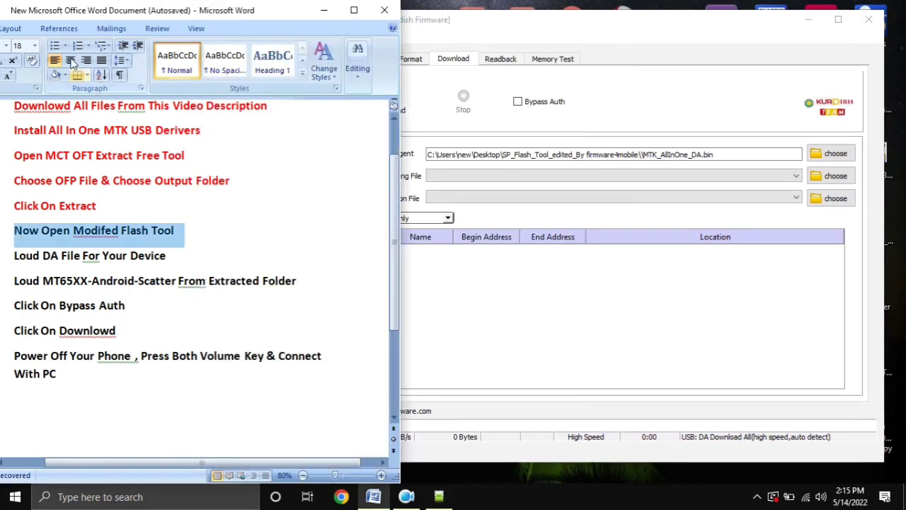
drag(45, 14, 70, 17)
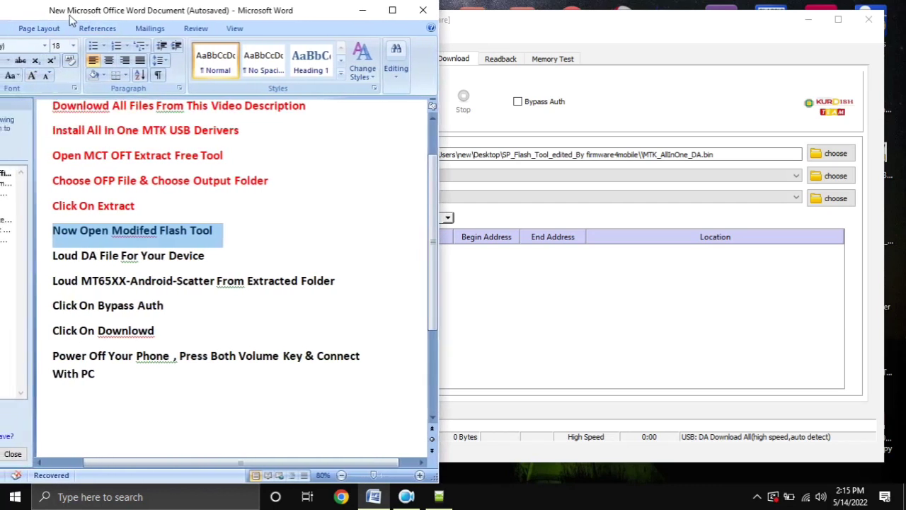
click(46, 75)
click(47, 75)
click(47, 75)
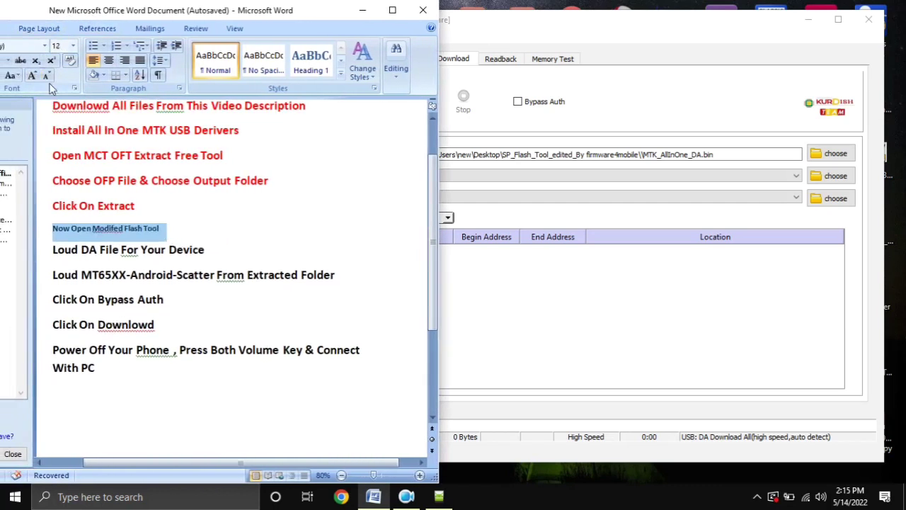
Check the DA file instruction in Word and load MTK_AllInOne_DA as the download agent in the flash tool
click(494, 41)
click(40, 264)
click(48, 261)
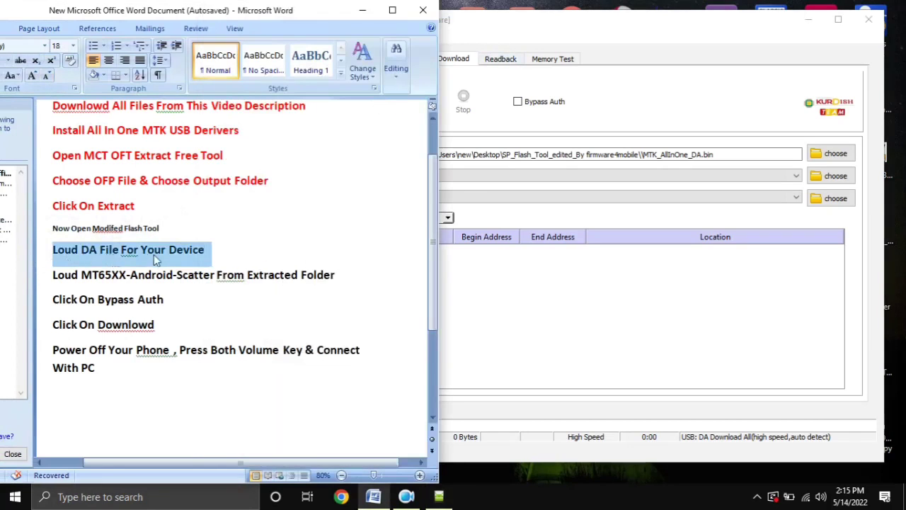
click(761, 86)
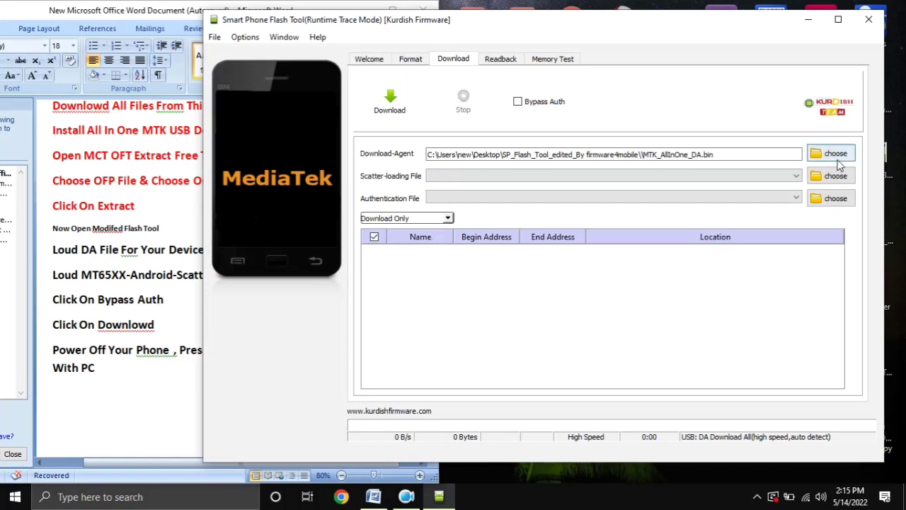
click(836, 157)
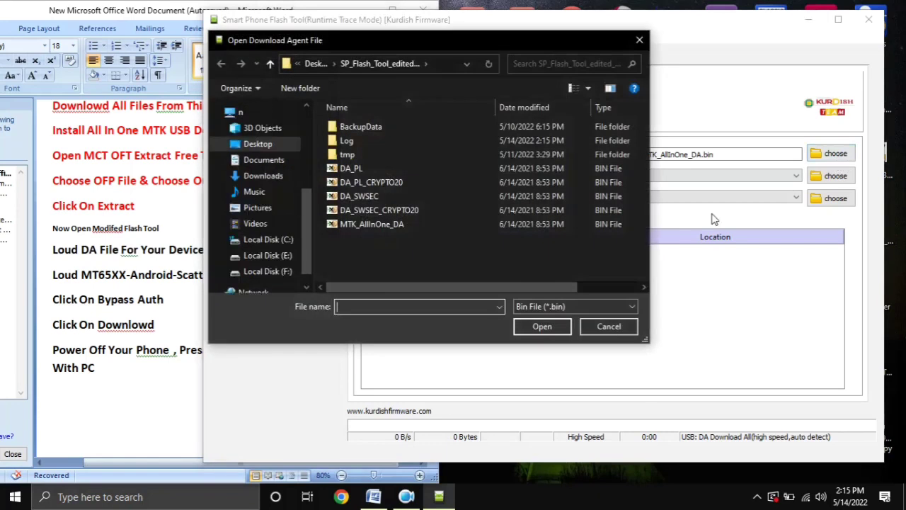
click(358, 228)
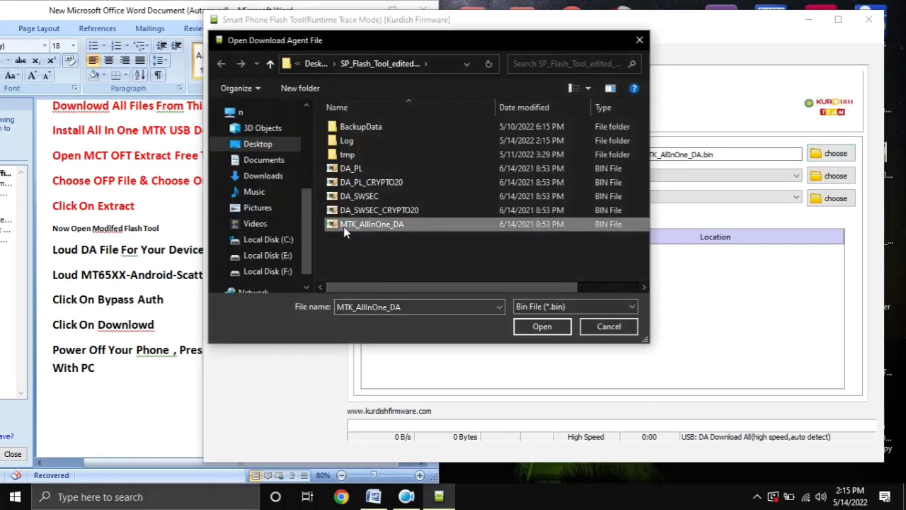
double_click(396, 227)
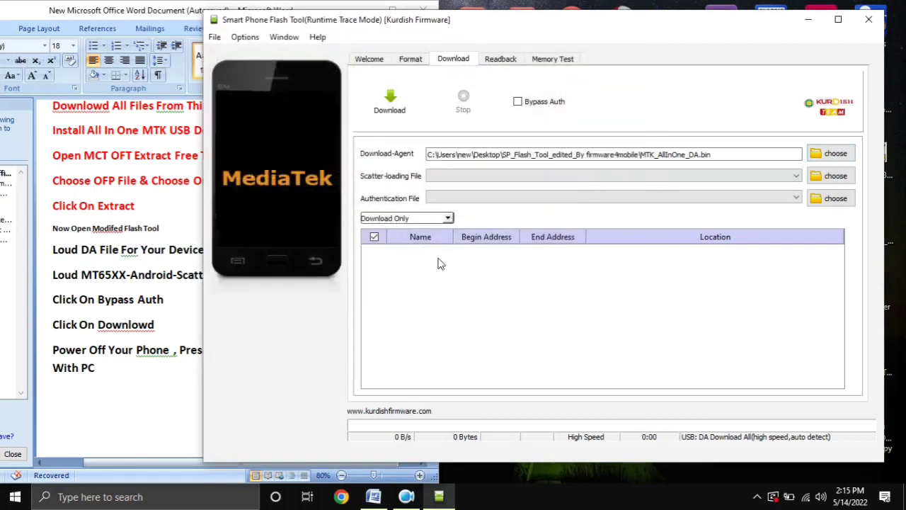
Colour the "Loud MT65XX-Android-Scatter From Extracted Folder" line in the Word instructions red
click(51, 278)
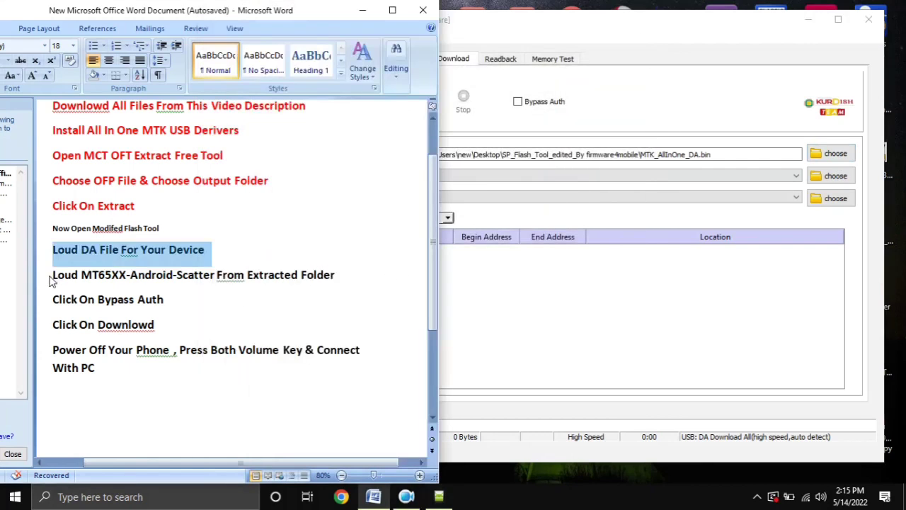
triple_click(51, 278)
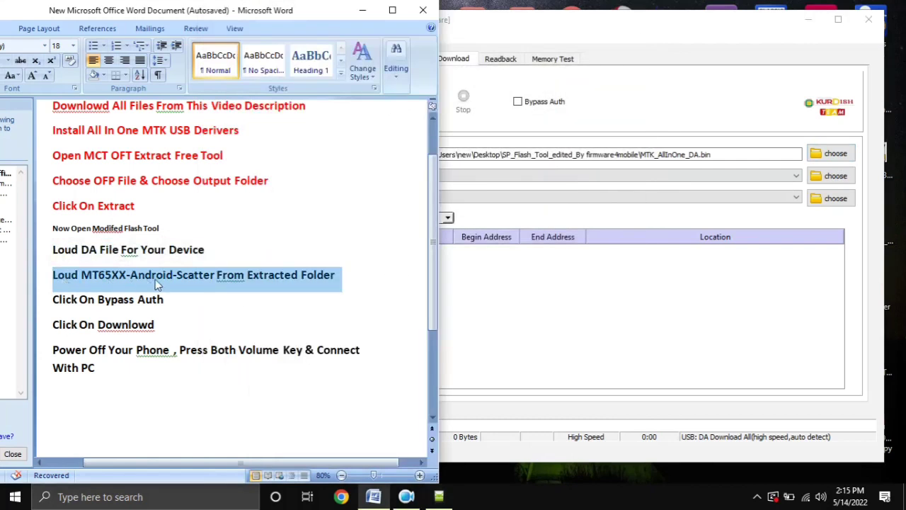
mouse_move(193, 284)
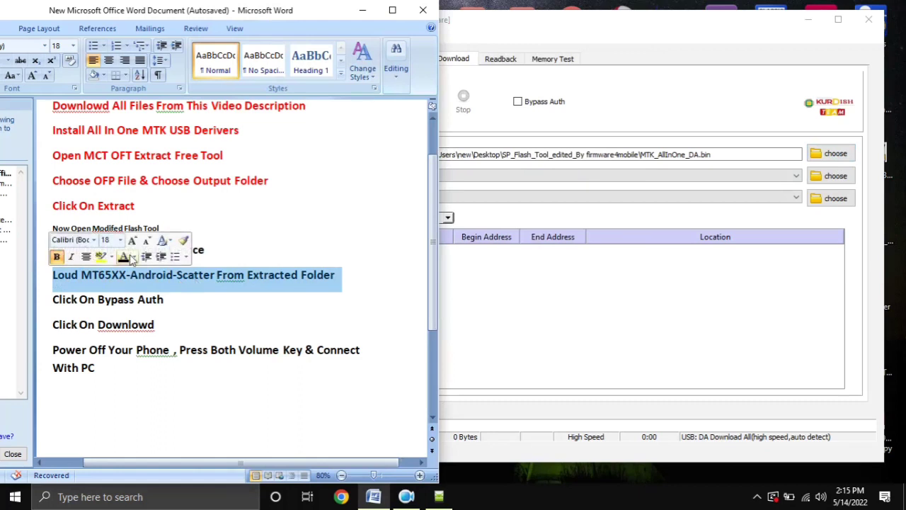
click(132, 258)
click(133, 371)
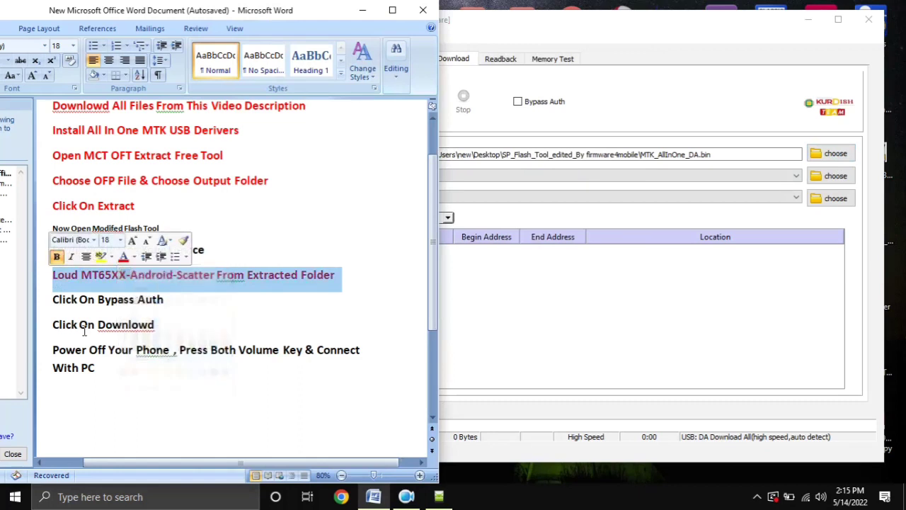
click(52, 279)
drag(52, 279, 325, 282)
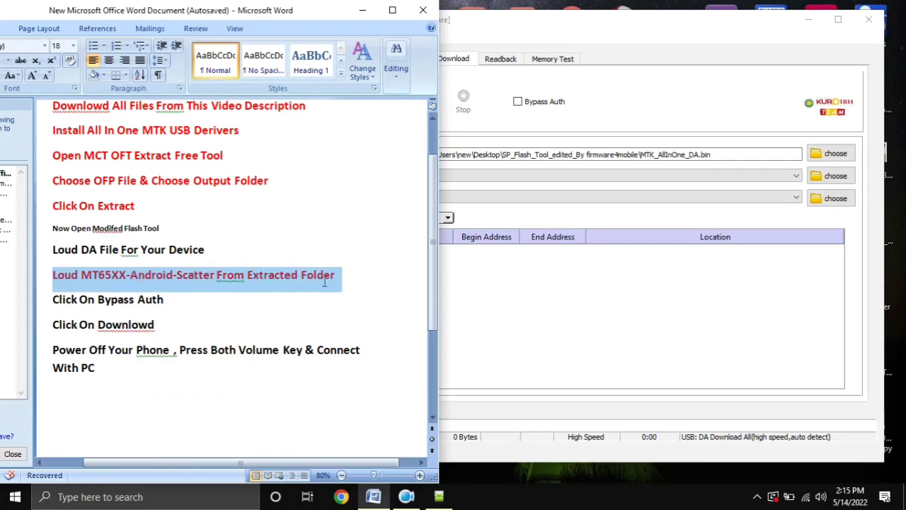
click(357, 288)
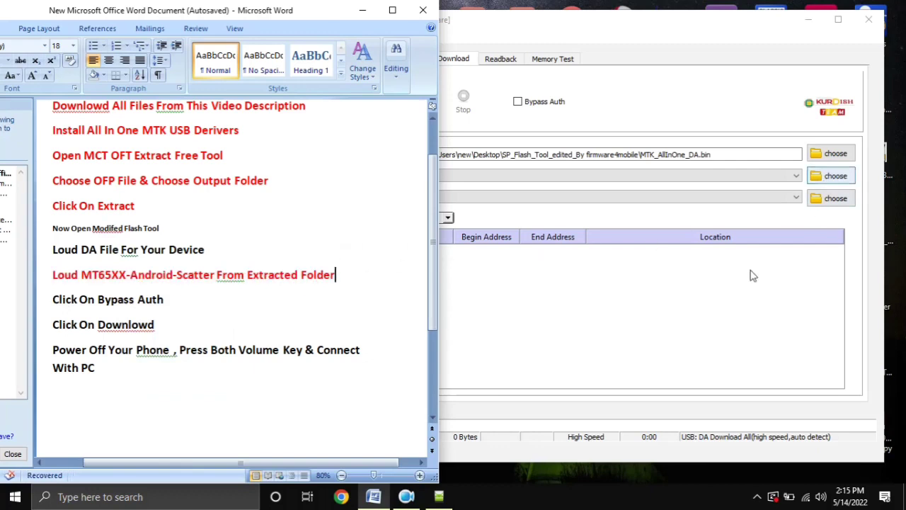
Browse for the scatter-loading file to the Oppo OFP folder on the desktop and show its contents as large icons
click(827, 200)
click(832, 176)
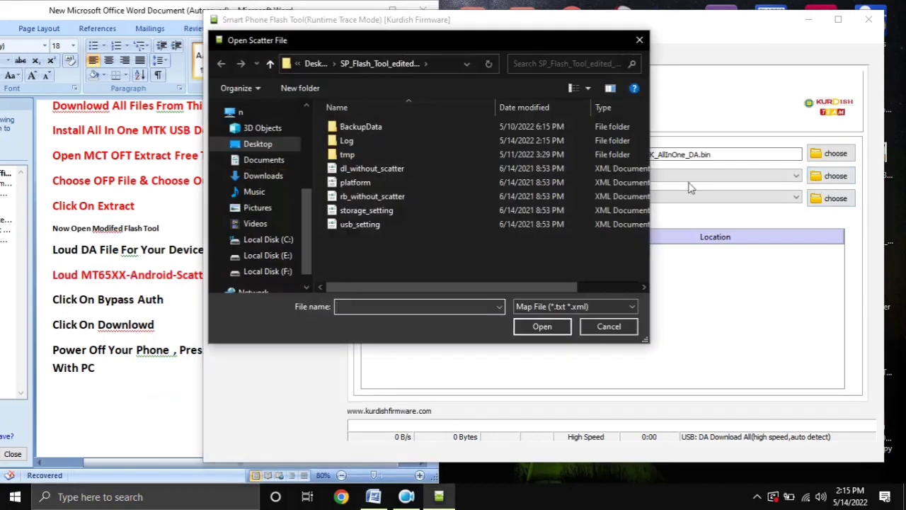
click(258, 146)
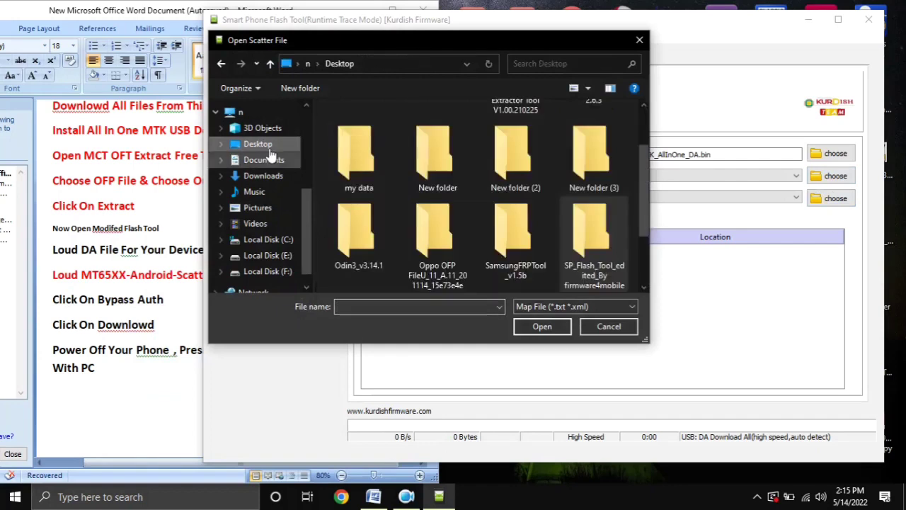
drag(639, 164, 639, 188)
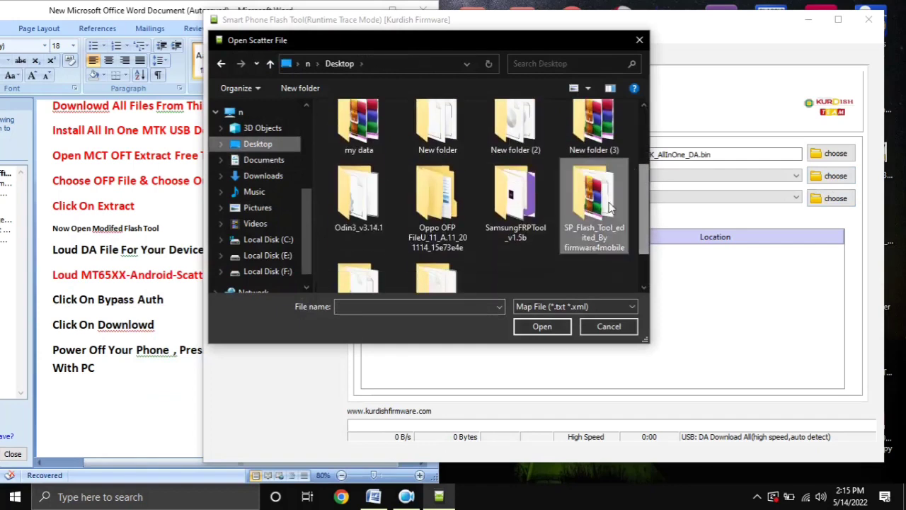
click(456, 231)
double_click(439, 229)
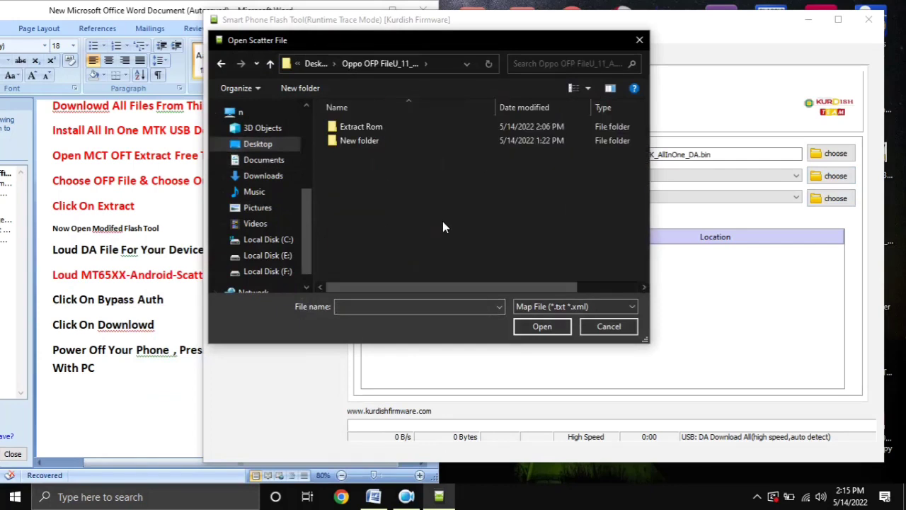
right_click(367, 174)
mouse_move(396, 182)
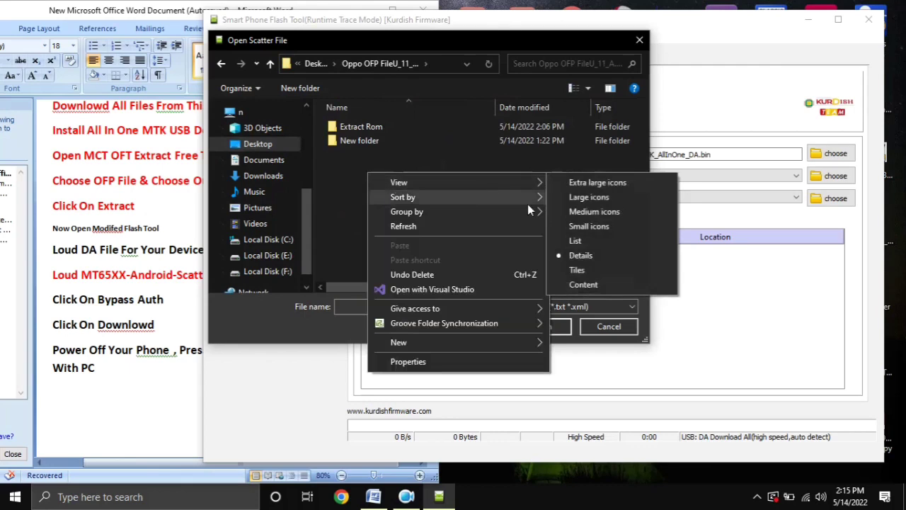
click(573, 195)
click(346, 168)
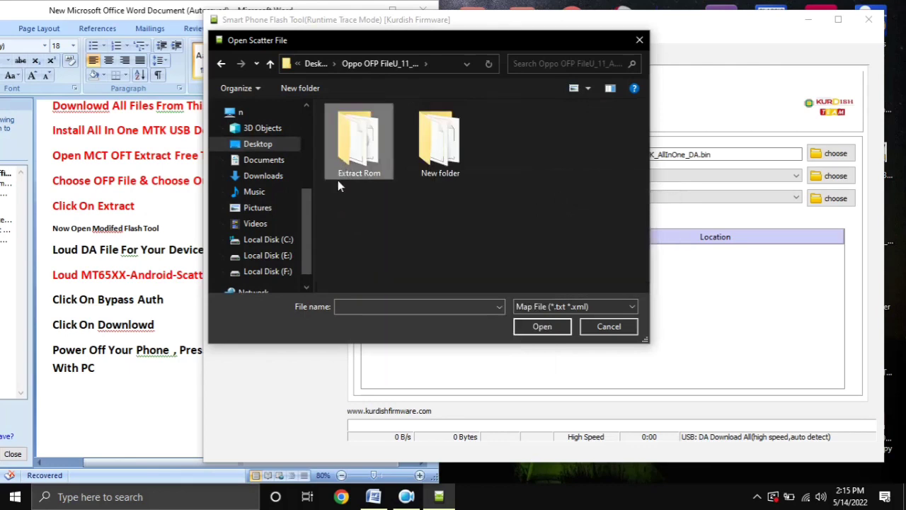
Load MT6765_Android_scatter from the Extract Rom folder as the scatter file and check the partition list
double_click(357, 154)
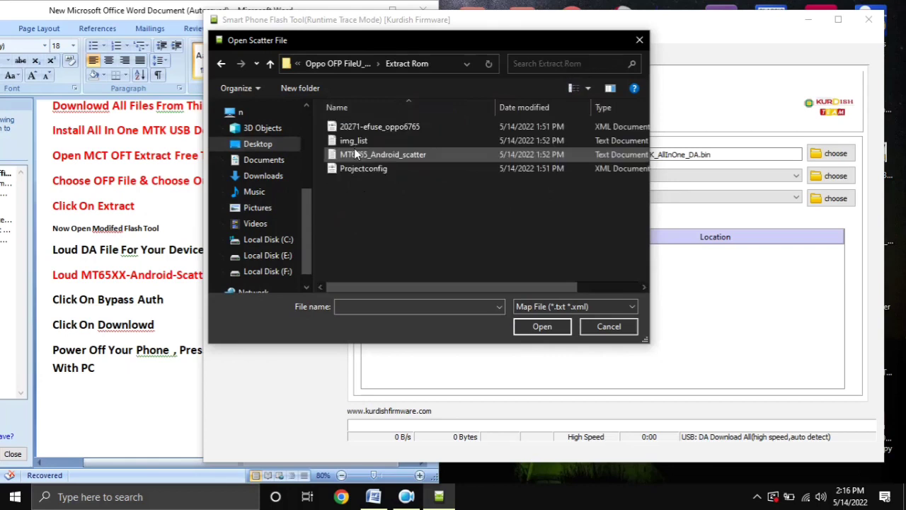
click(396, 158)
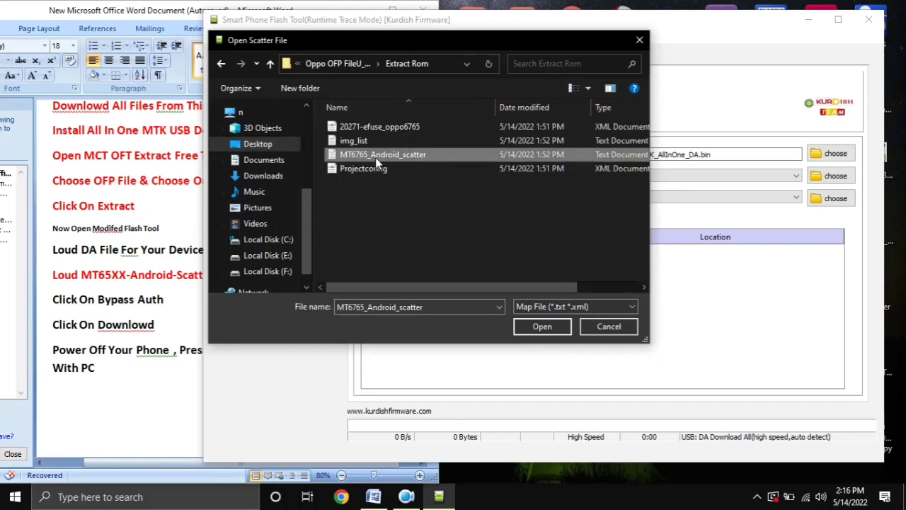
double_click(371, 157)
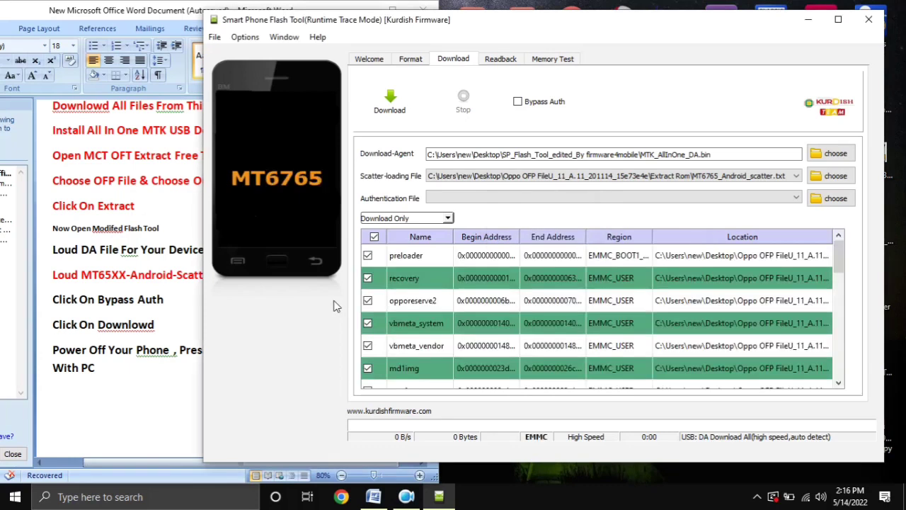
scroll(446, 313, down, 8)
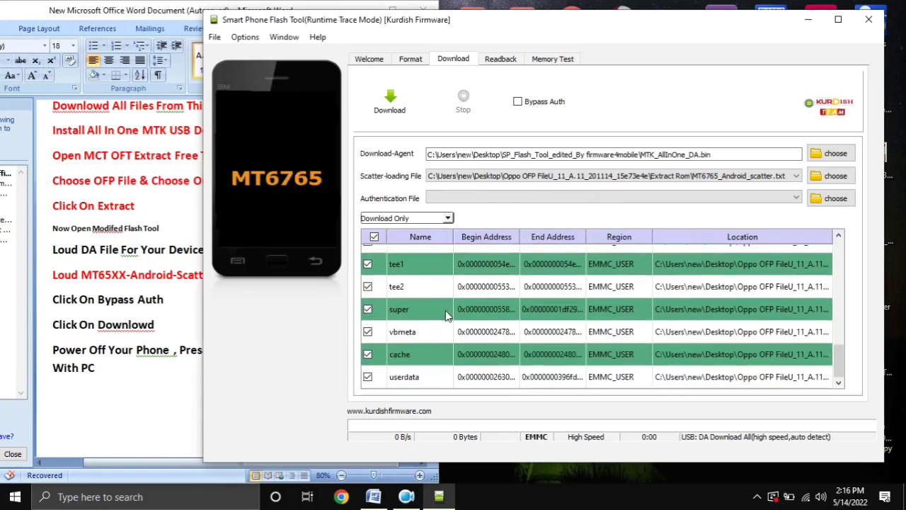
scroll(446, 315, up, 8)
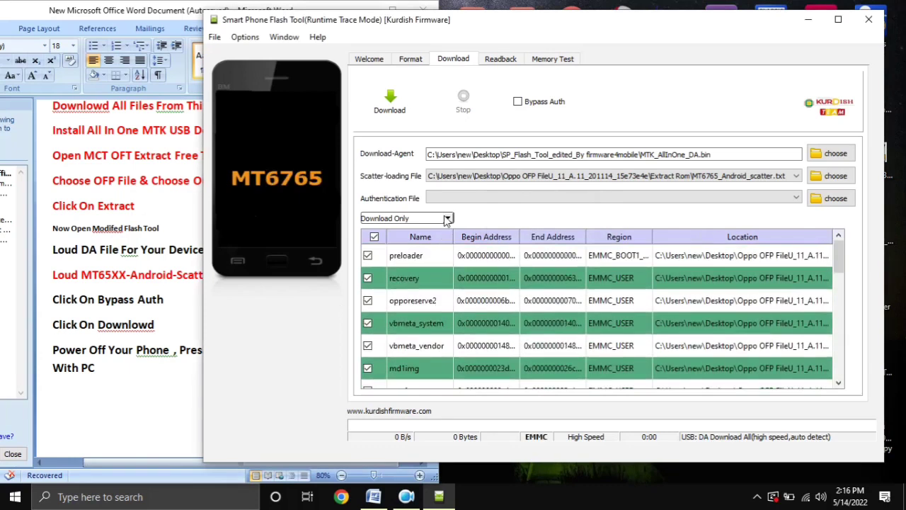
Set the flash mode to Firmware Upgrade and enable Bypass Auth, following the Word instructions
click(447, 219)
click(434, 239)
click(112, 393)
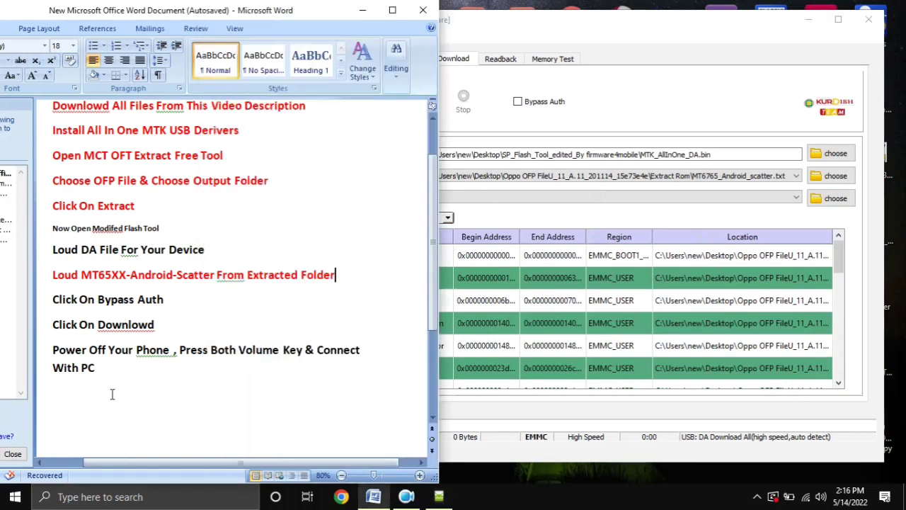
click(40, 304)
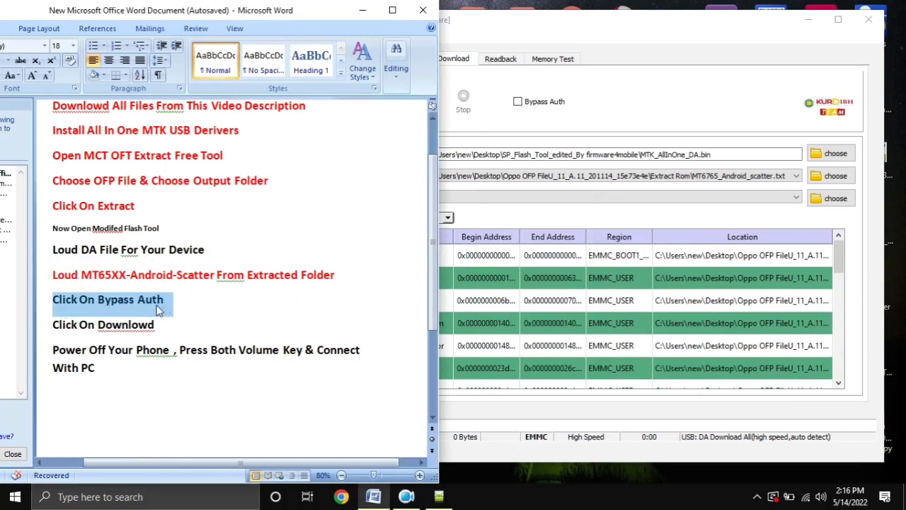
click(559, 131)
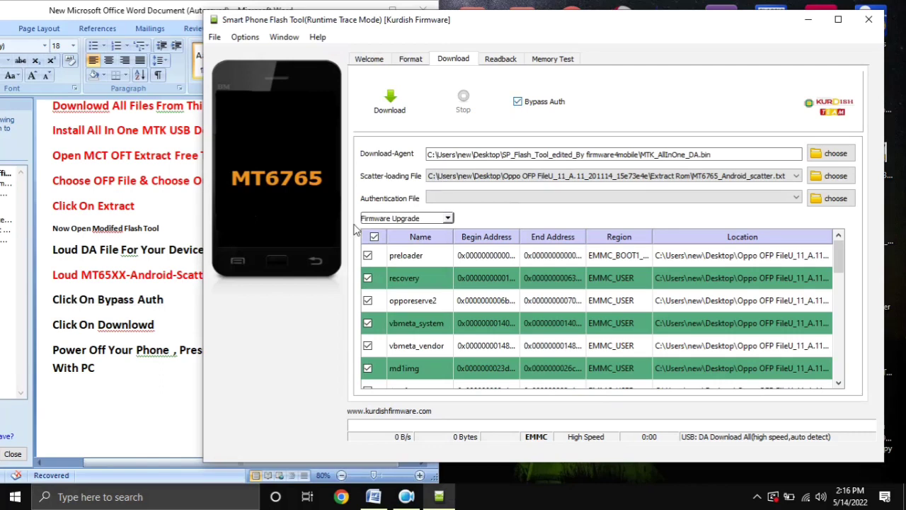
Review the Word instructions on starting the download and connecting the powered-off phone with both volume keys held, and minimize the document
key(alt+Tab)
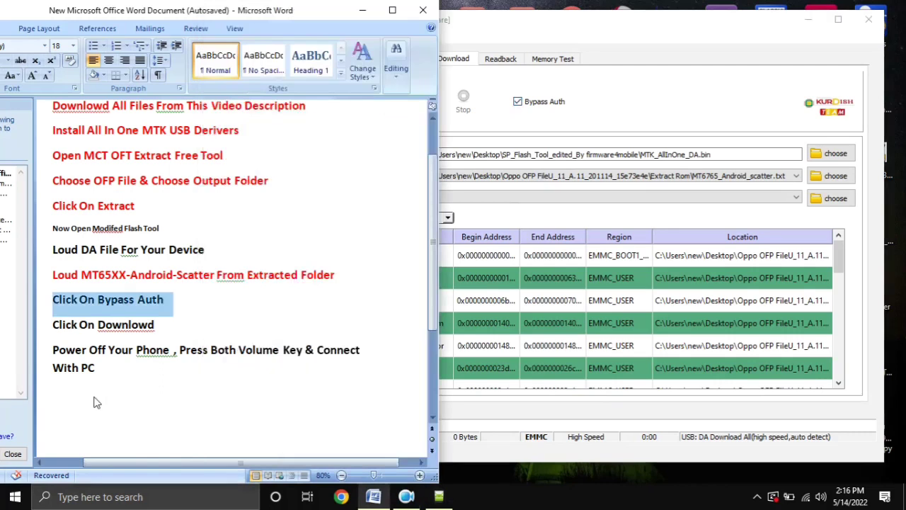
click(41, 333)
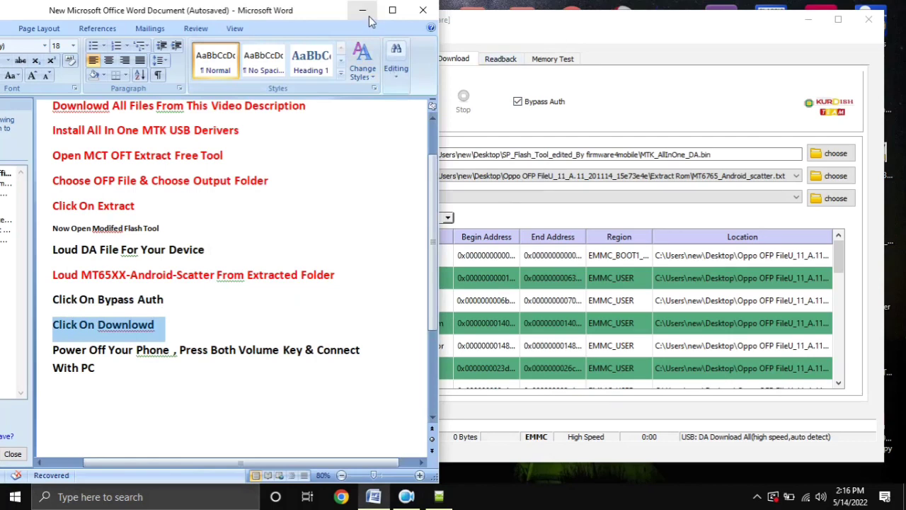
drag(300, 19, 284, 19)
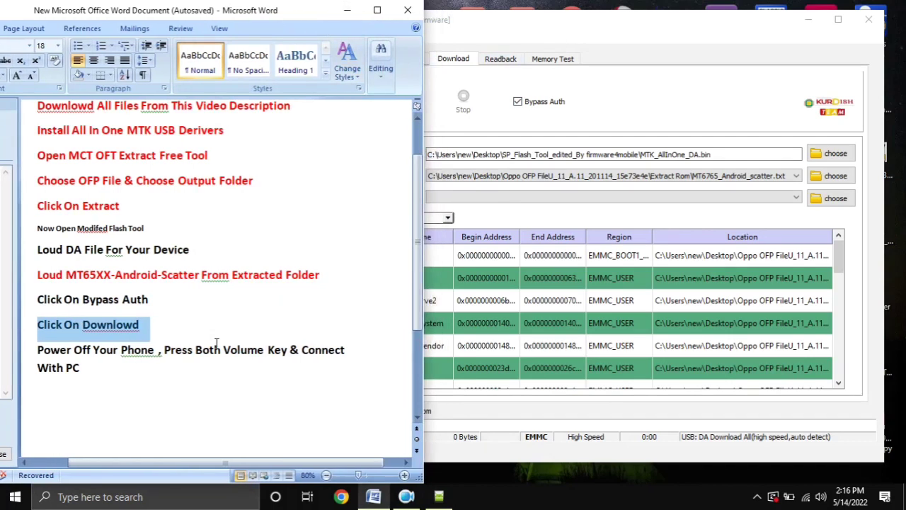
click(492, 126)
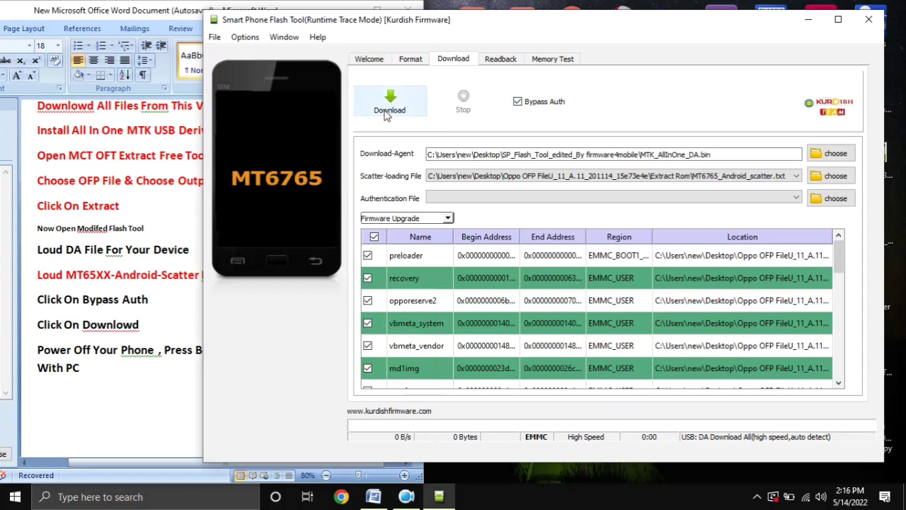
key(alt+Tab)
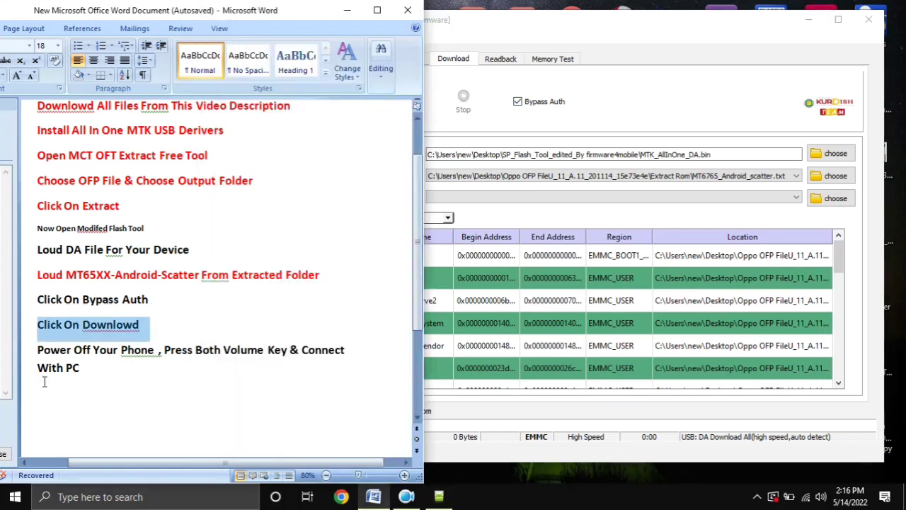
triple_click(33, 353)
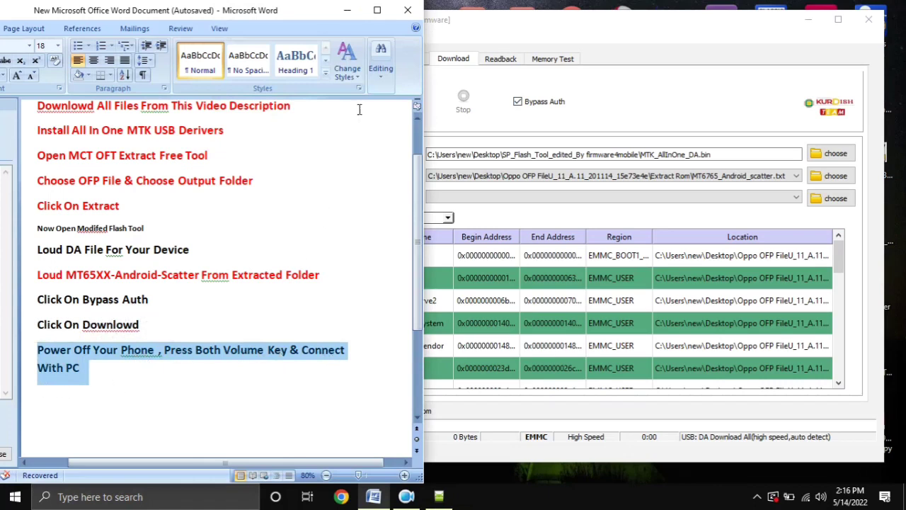
click(347, 10)
Open Device Manager from the computer's system properties, close the System window, and place Device Manager narrowed beside the flash tool
right_click(27, 96)
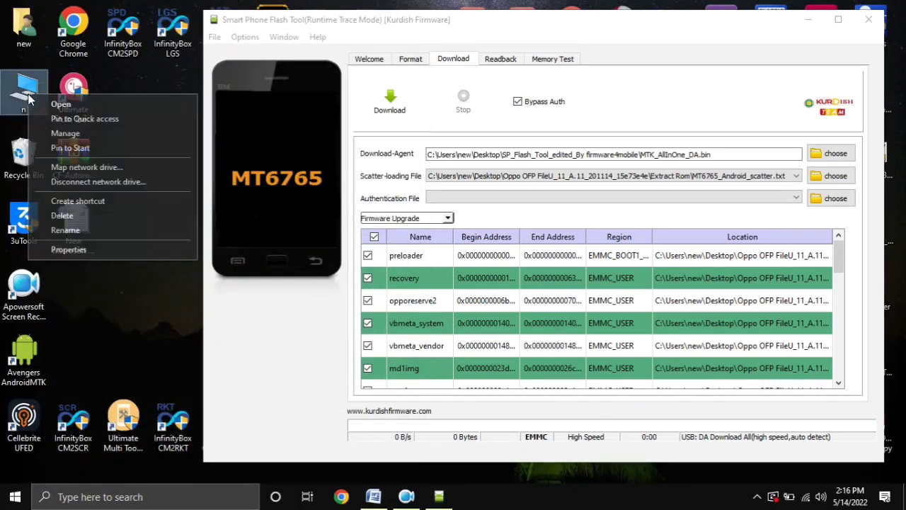
click(106, 279)
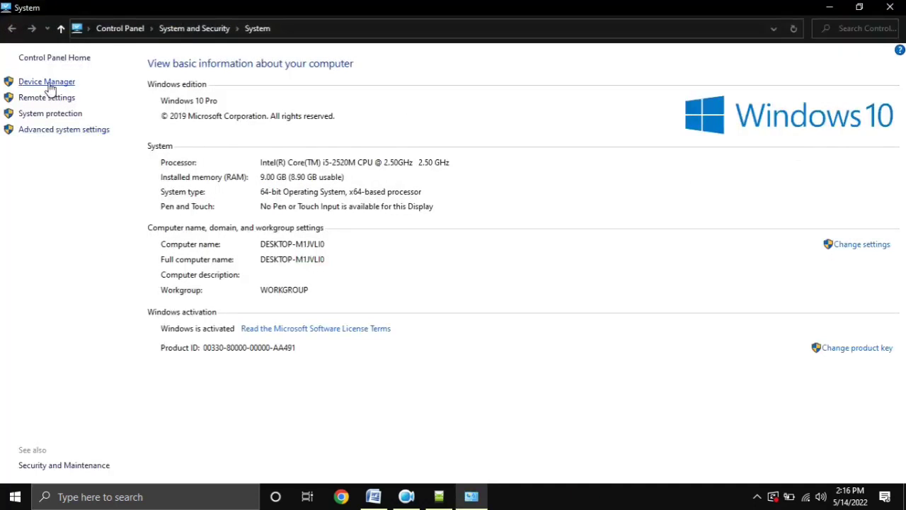
click(49, 84)
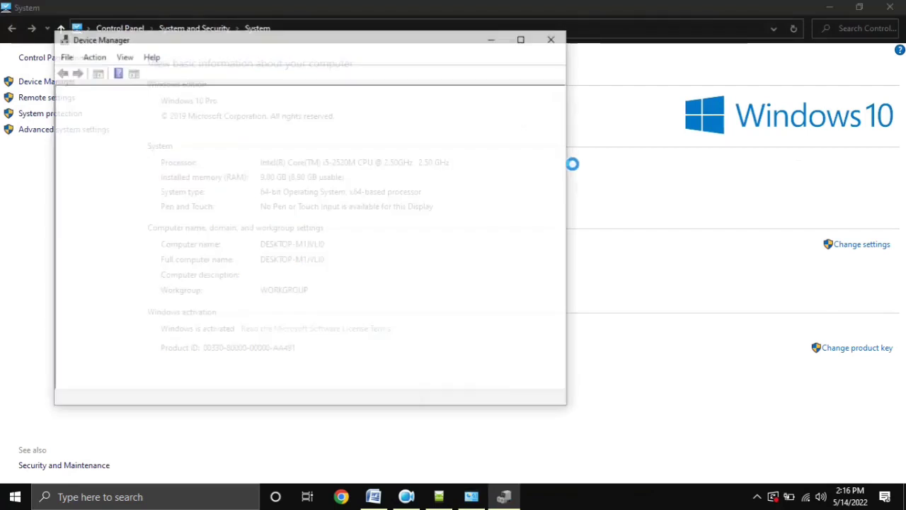
click(890, 7)
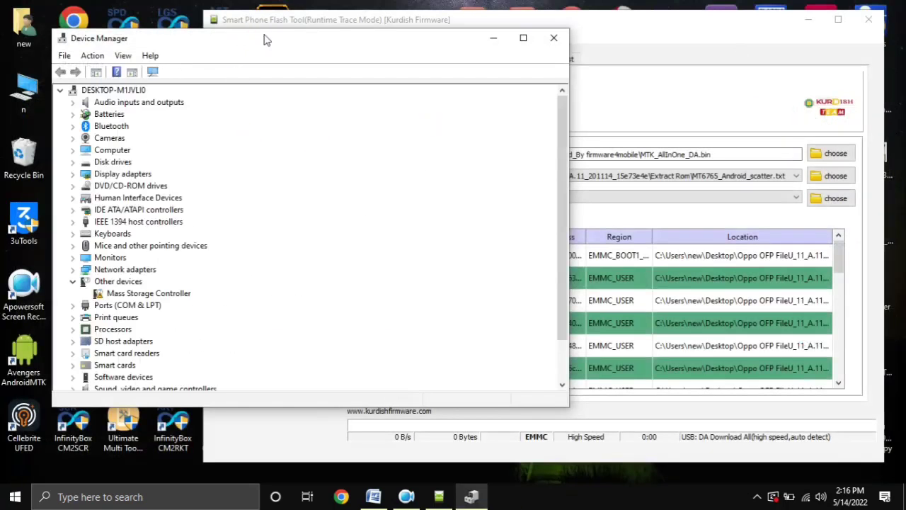
drag(265, 38, 239, 20)
drag(527, 91, 239, 91)
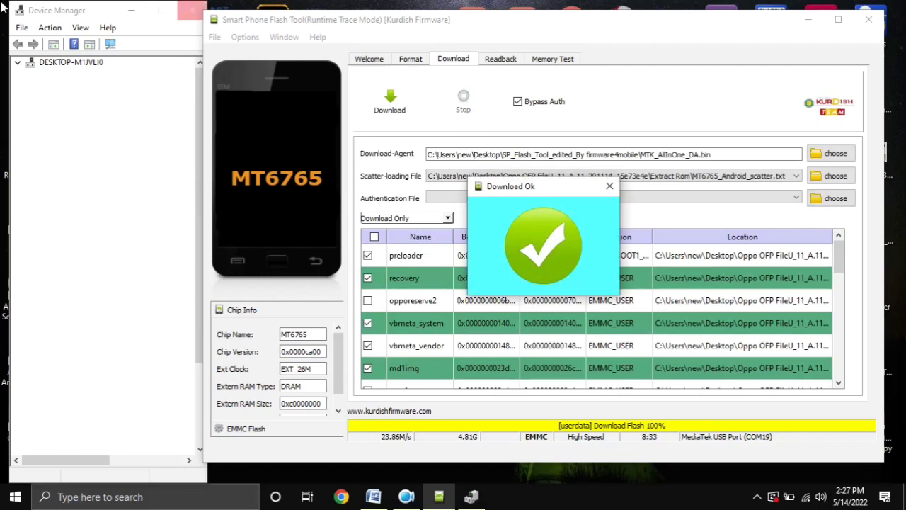
Dismiss the Download Ok message and close the flash tool
click(609, 185)
click(868, 19)
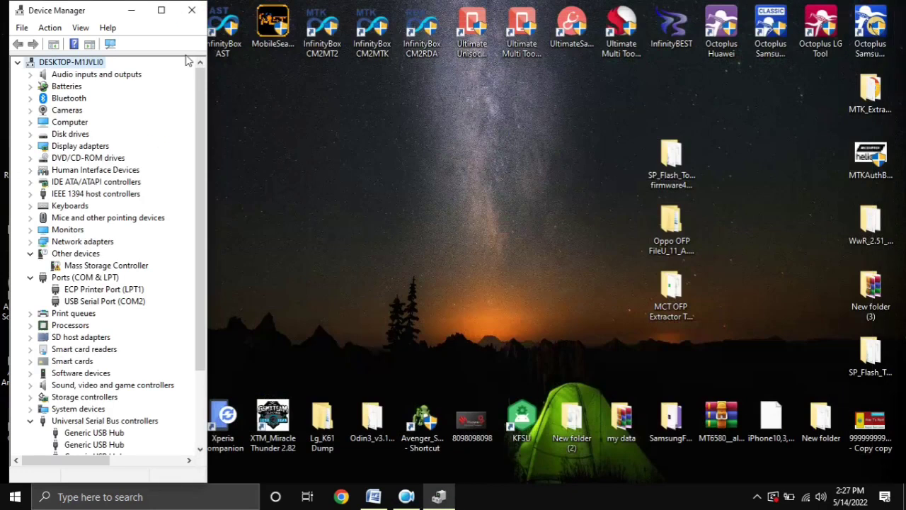